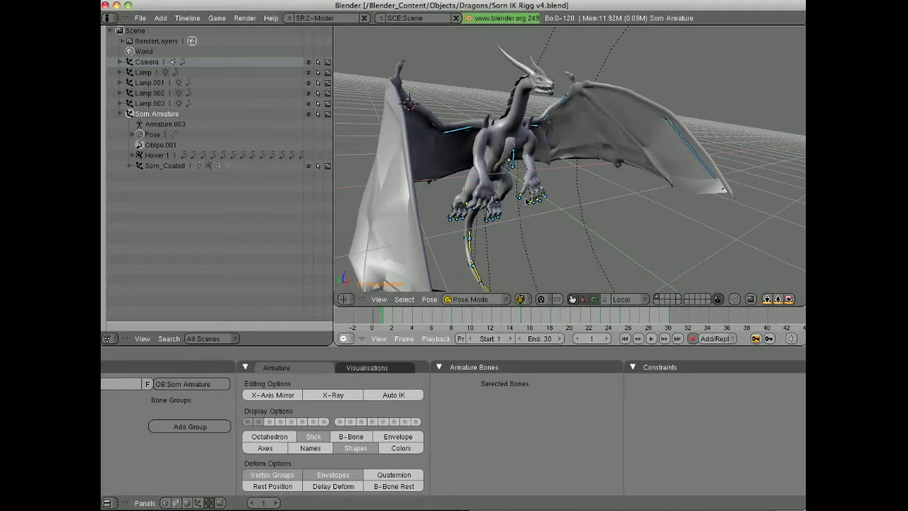
pyautogui.moveTo(386, 321); pyautogui.dragTo(352, 336)
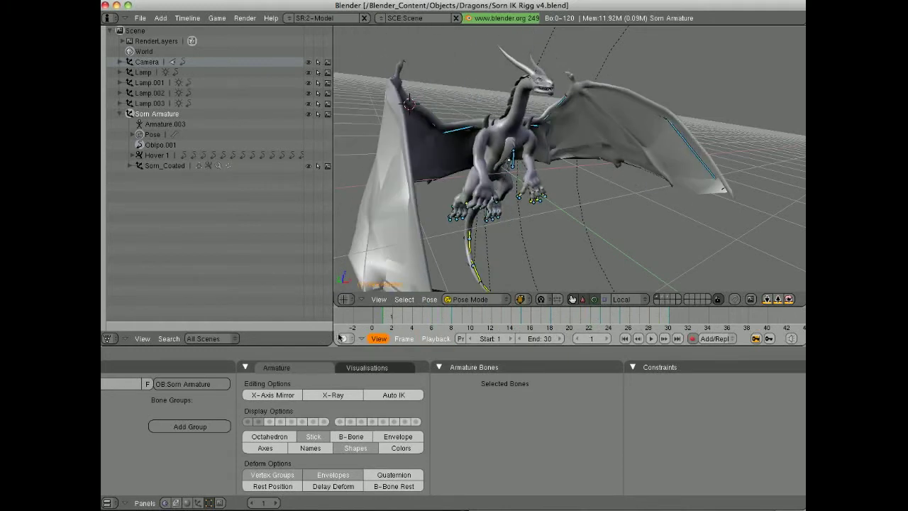
pyautogui.moveTo(527, 186)
pyautogui.mouseDown(button='middle')
pyautogui.moveTo(513, 205)
pyautogui.moveTo(572, 189)
pyautogui.moveTo(517, 192)
pyautogui.mouseUp(button='middle')
pyautogui.moveTo(580, 165); pyautogui.dragTo(620, 168, button='middle')
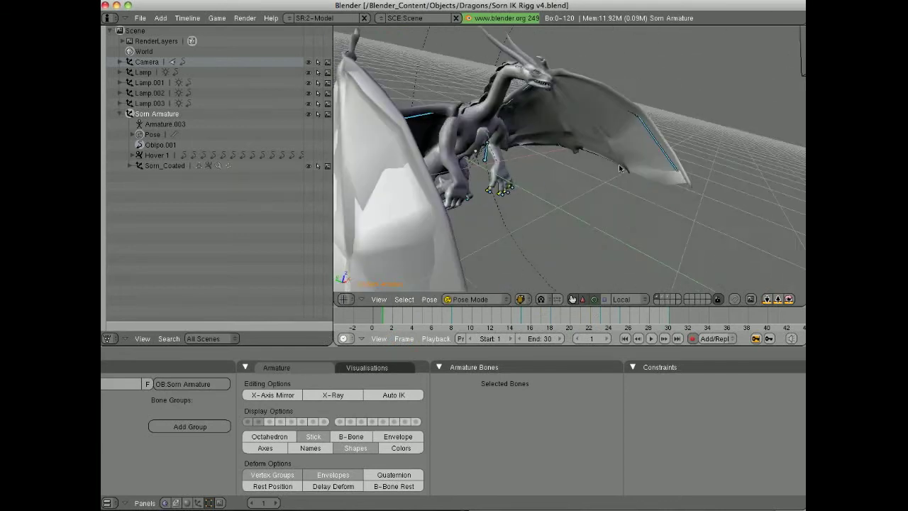
pyautogui.moveTo(565, 166)
pyautogui.mouseDown(button='middle')
pyautogui.moveTo(572, 188)
pyautogui.moveTo(561, 170)
pyautogui.moveTo(542, 171)
pyautogui.moveTo(579, 173)
pyautogui.moveTo(551, 165)
pyautogui.mouseUp(button='middle')
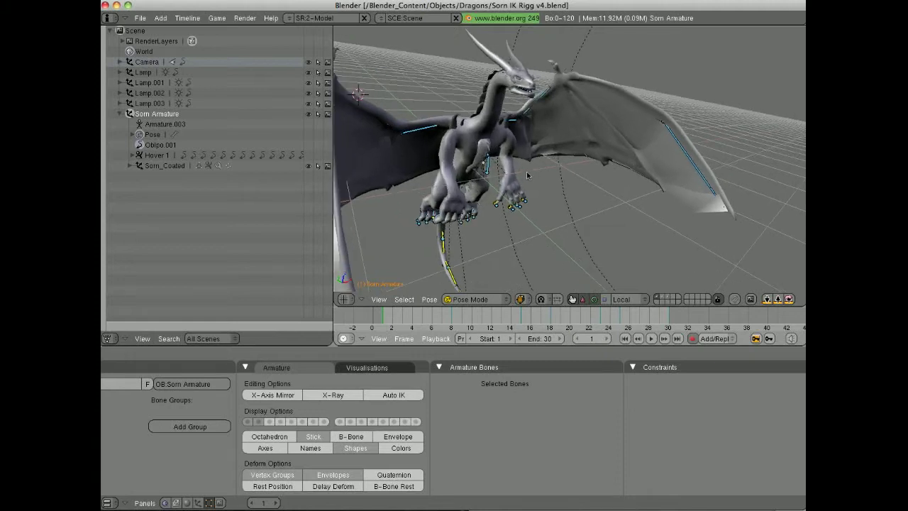
pyautogui.moveTo(537, 157); pyautogui.dragTo(417, 276, button='middle')
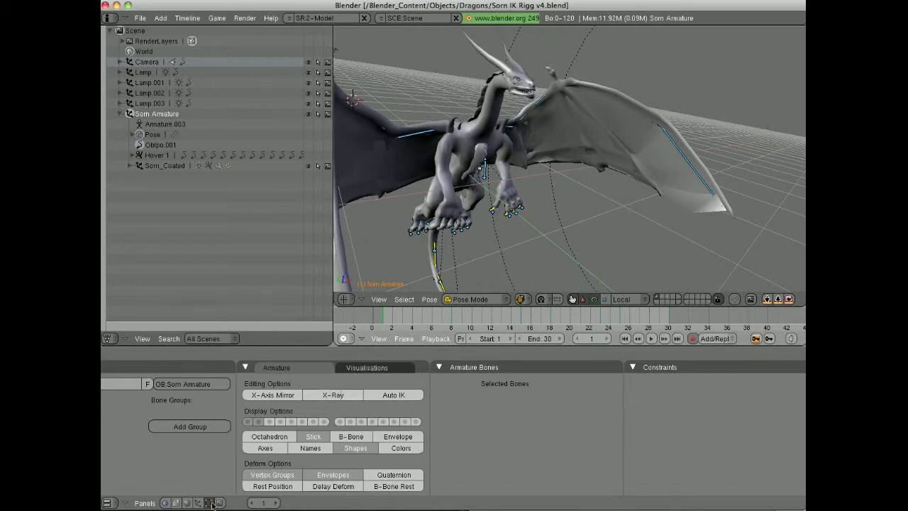
# Step: Select the outer finger bone of the dragon's left wing and turn on X-Ray display for the armature
pyautogui.rightClick(677, 149)
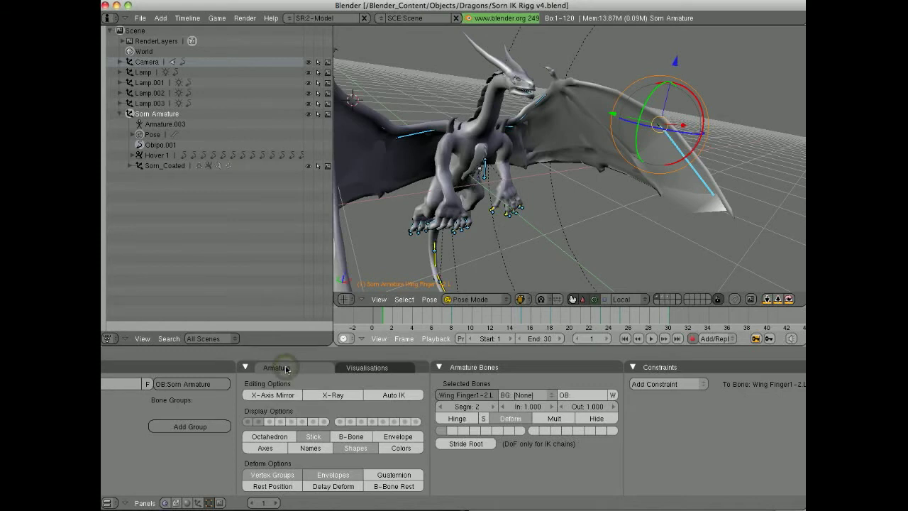
pyautogui.click(333, 395)
pyautogui.moveTo(523, 187)
pyautogui.mouseDown(button='middle')
pyautogui.moveTo(585, 166)
pyautogui.moveTo(528, 173)
pyautogui.moveTo(588, 181)
pyautogui.moveTo(512, 176)
pyautogui.mouseUp(button='middle')
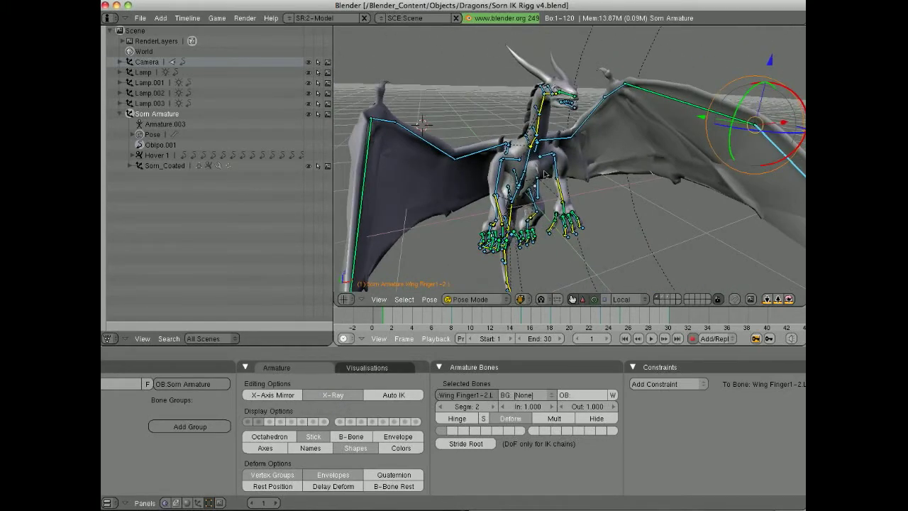
pyautogui.moveTo(604, 185); pyautogui.dragTo(546, 203, button='middle')
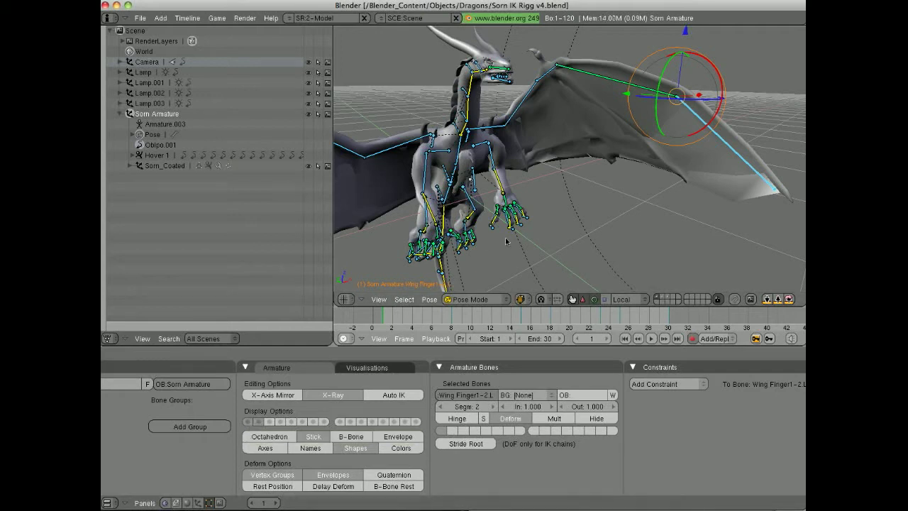
pyautogui.moveTo(447, 266); pyautogui.dragTo(546, 227, button='middle')
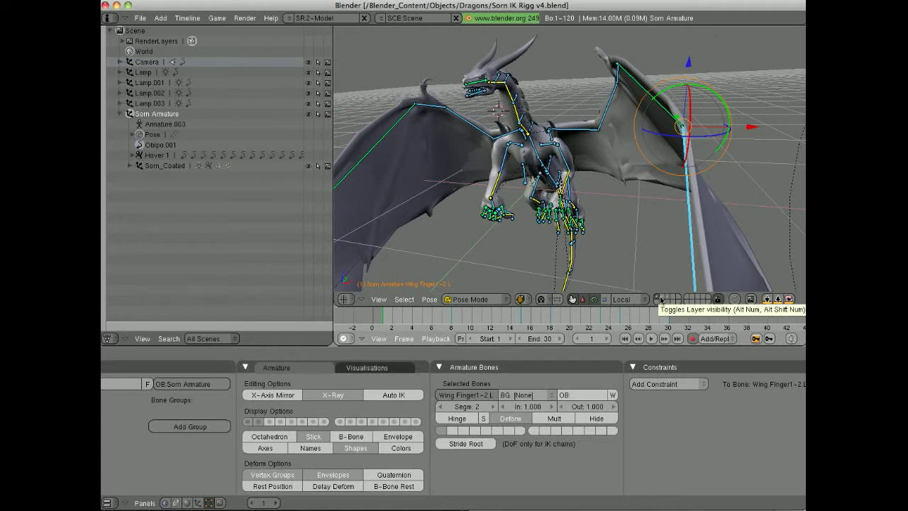
# Step: Examine what the scene layers hold by showing layer 2 and another layer alone, returning to layers 1 and 2 together
pyautogui.click(661, 299)
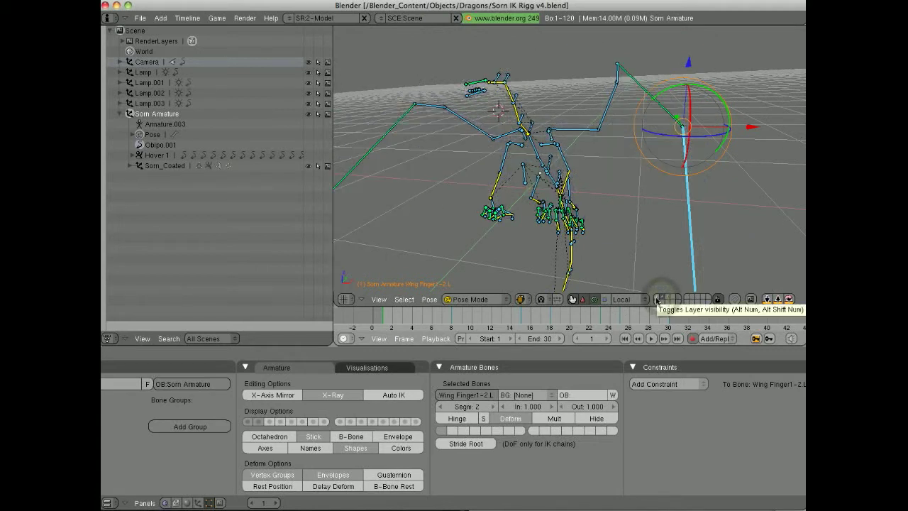
pyautogui.click(670, 299)
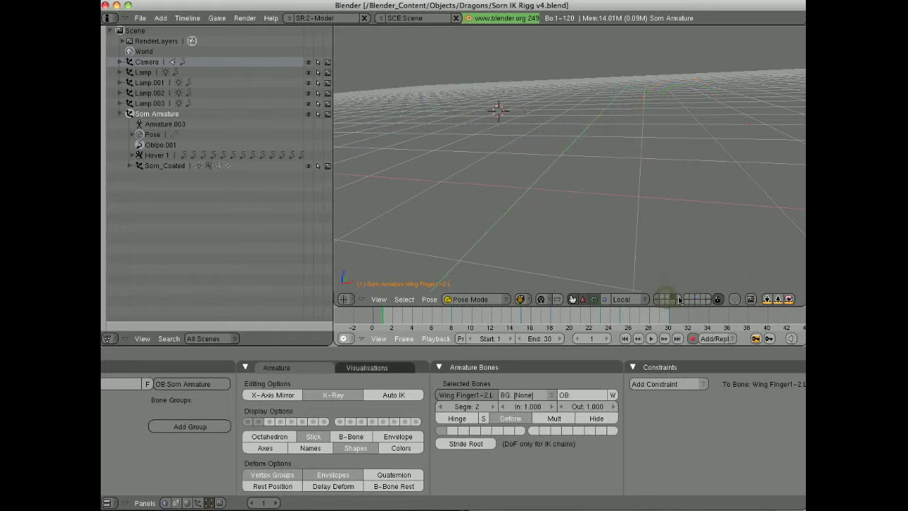
pyautogui.click(664, 299)
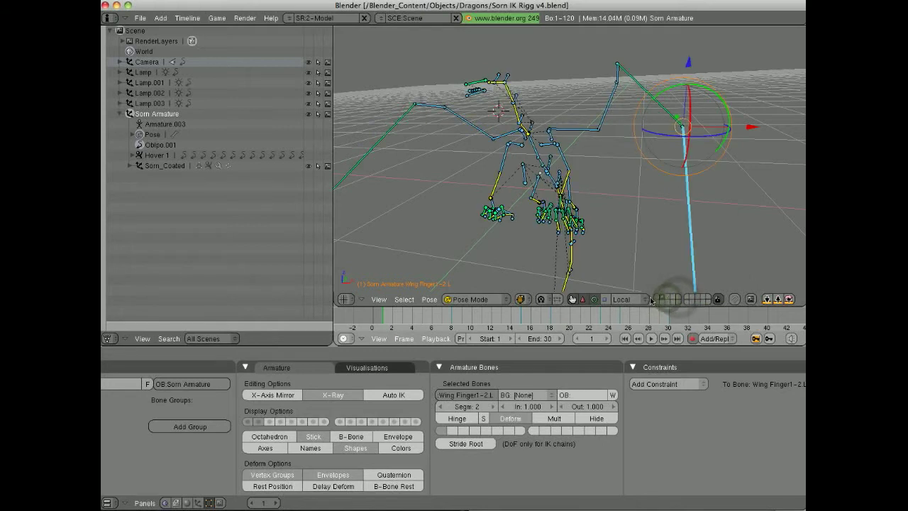
pyautogui.keyDown('shift'); pyautogui.click(657, 299); pyautogui.keyUp('shift')
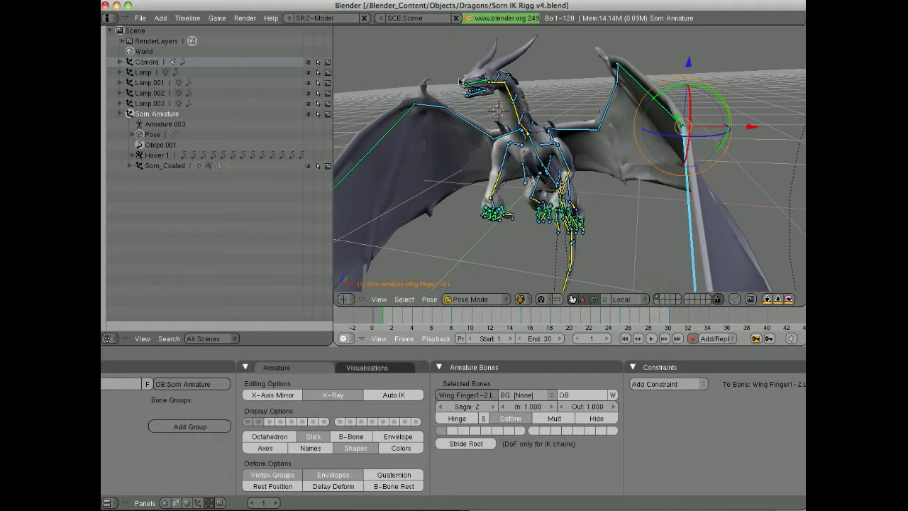
pyautogui.keyDown('shift'); pyautogui.click(658, 296); pyautogui.keyUp('shift')
pyautogui.moveTo(565, 166); pyautogui.dragTo(635, 186, button='middle')
pyautogui.keyDown('shift'); pyautogui.click(657, 297); pyautogui.keyUp('shift')
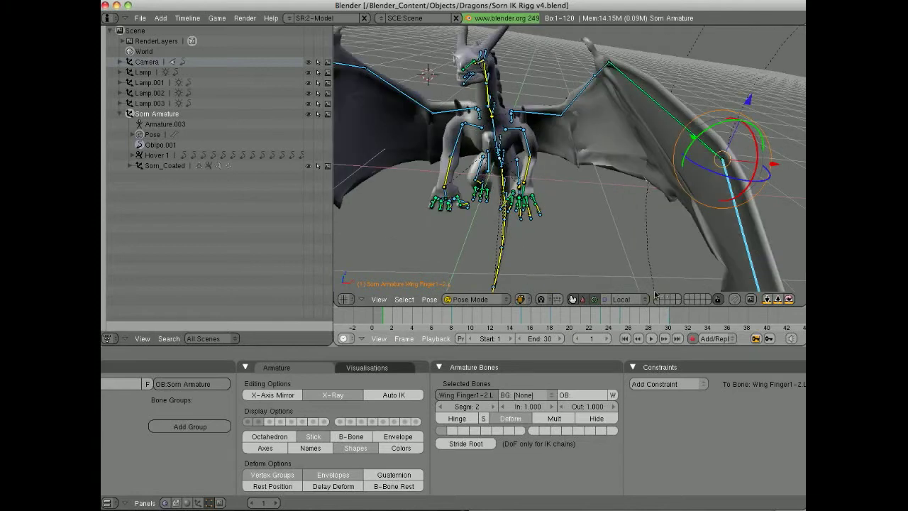
# Step: Display armature layers 1 and 2 one at a time, ending with only armature layer 1 shown
pyautogui.moveTo(536, 144)
pyautogui.mouseDown(button='middle')
pyautogui.moveTo(523, 139)
pyautogui.moveTo(544, 139)
pyautogui.mouseUp(button='middle')
pyautogui.moveTo(653, 286); pyautogui.dragTo(578, 167, button='middle')
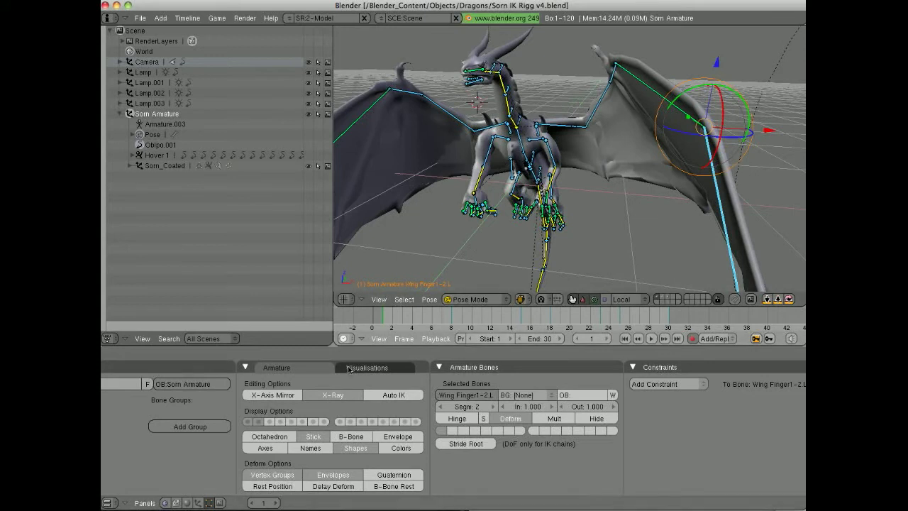
pyautogui.click(247, 422)
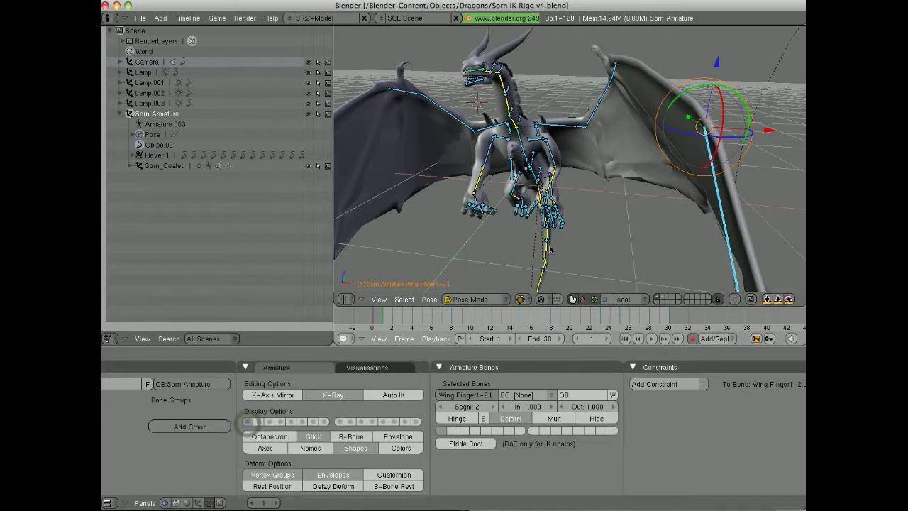
pyautogui.moveTo(549, 246); pyautogui.dragTo(598, 204, button='middle')
pyautogui.scroll(-3, 606, 221)
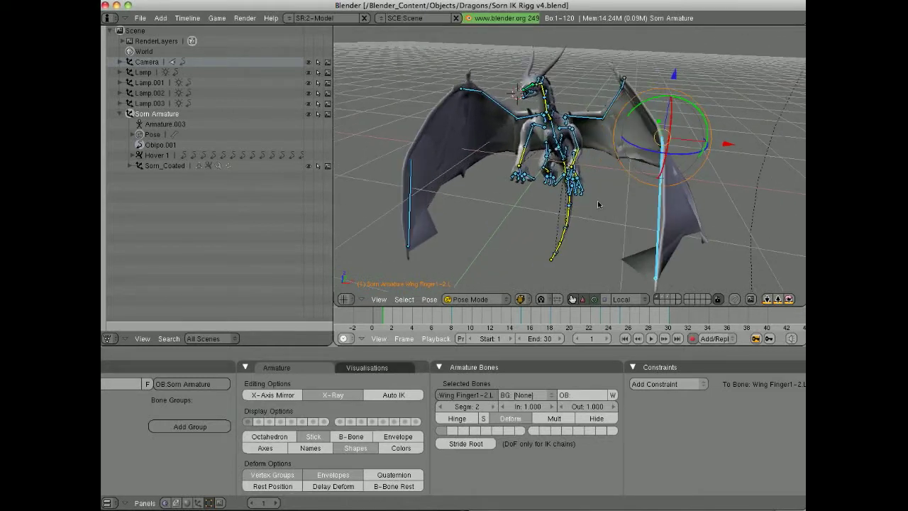
pyautogui.click(260, 422)
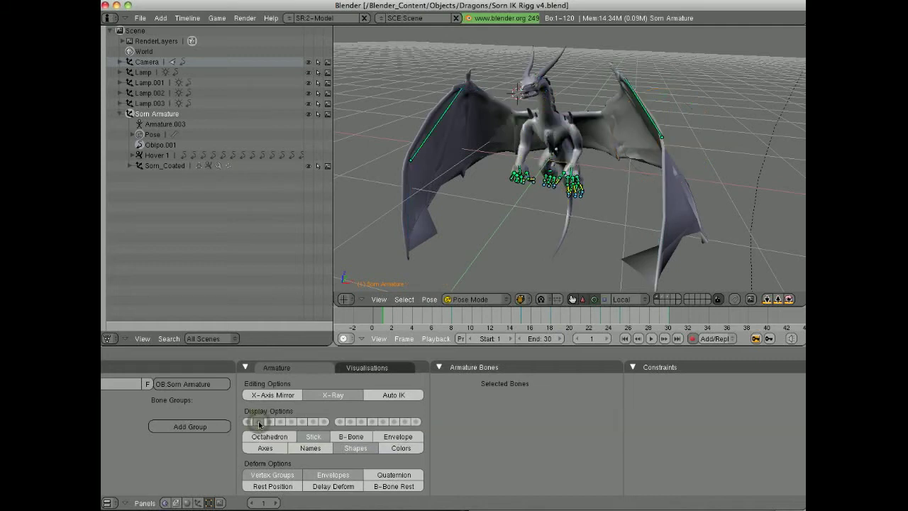
pyautogui.moveTo(567, 177); pyautogui.dragTo(516, 150, button='middle')
pyautogui.scroll(2, 516, 150)
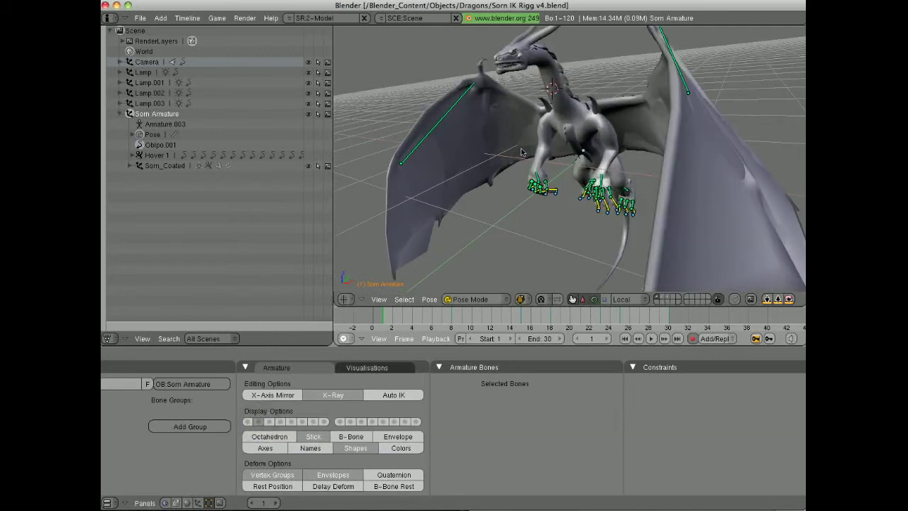
pyautogui.click(250, 424)
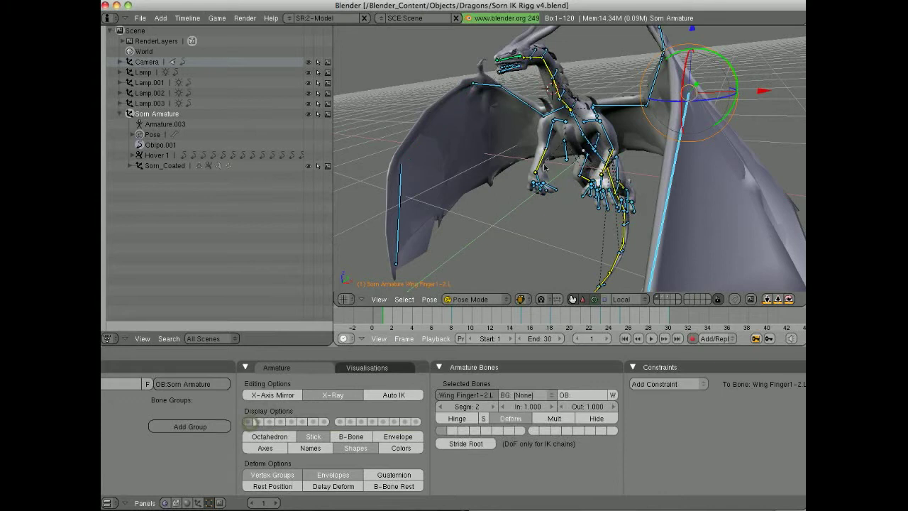
# Step: Move the Main Mover bone and the first tail bone, Tail1, to armature layer 2
pyautogui.rightClick(565, 150)
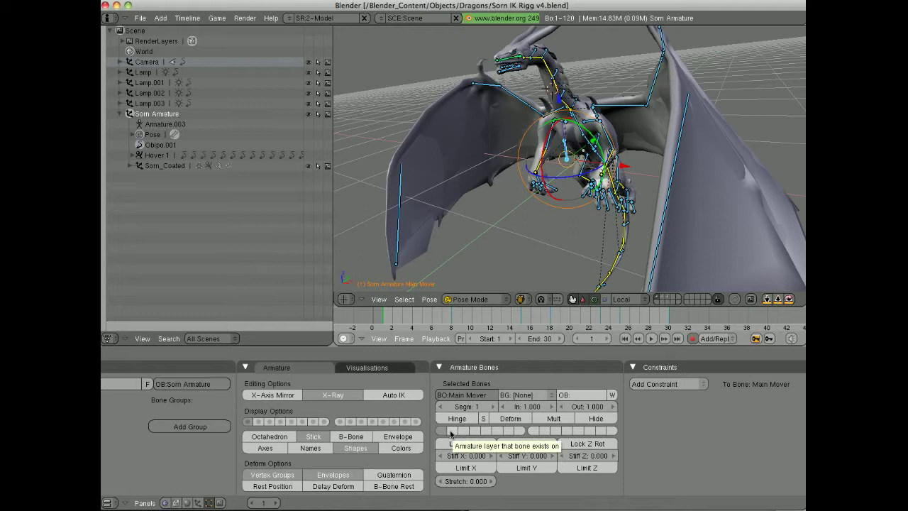
pyautogui.click(450, 431)
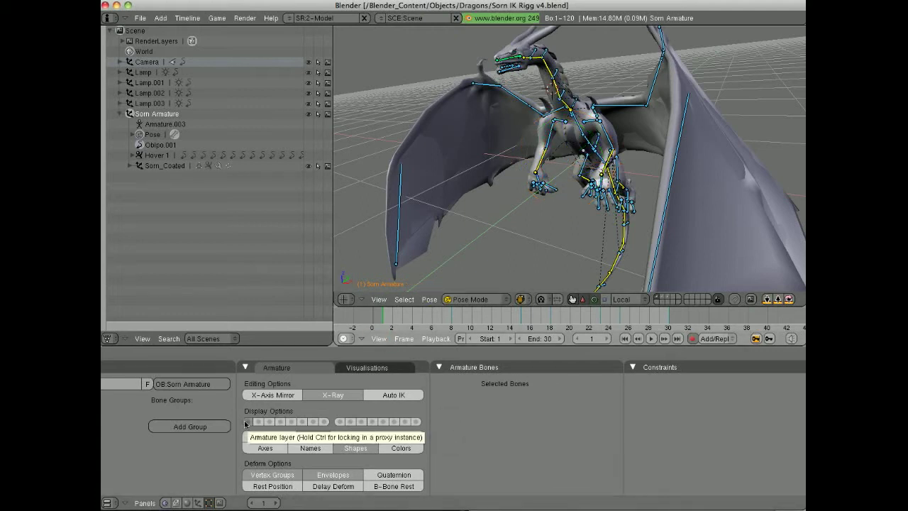
pyautogui.moveTo(548, 195); pyautogui.dragTo(610, 203, button='middle')
pyautogui.scroll(-2, 576, 180)
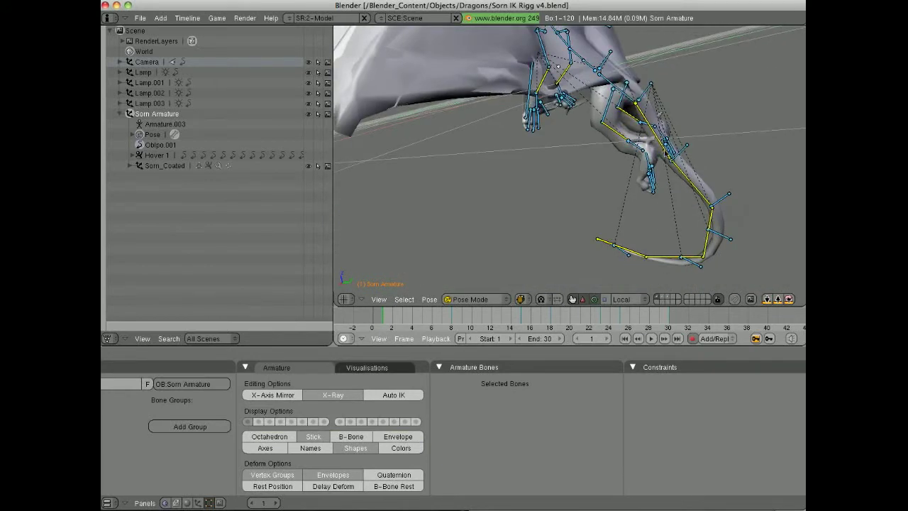
pyautogui.rightClick(665, 151)
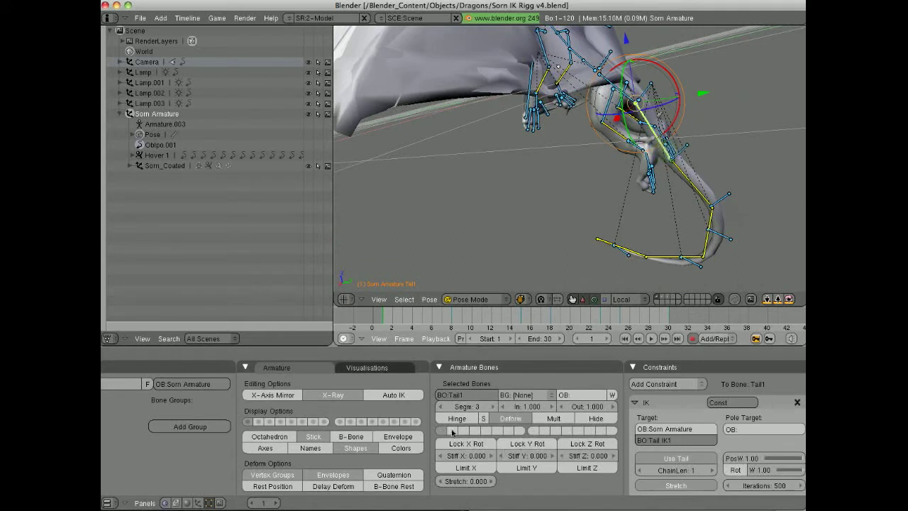
pyautogui.click(452, 430)
# Step: Move the remaining tail bones, from Tail2 through the bone at the tail's tip, to armature layer 2
pyautogui.rightClick(694, 185)
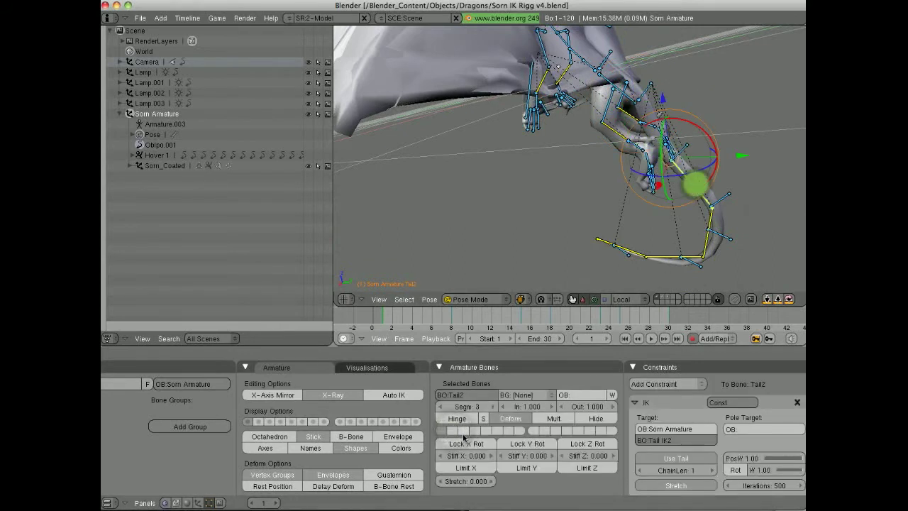
pyautogui.press('a')
pyautogui.rightClick(707, 230)
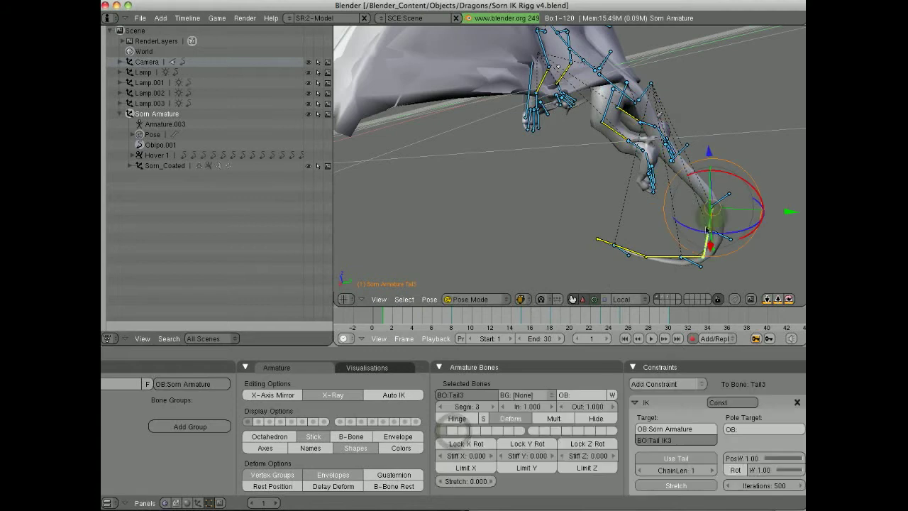
pyautogui.press('a')
pyautogui.rightClick(665, 256)
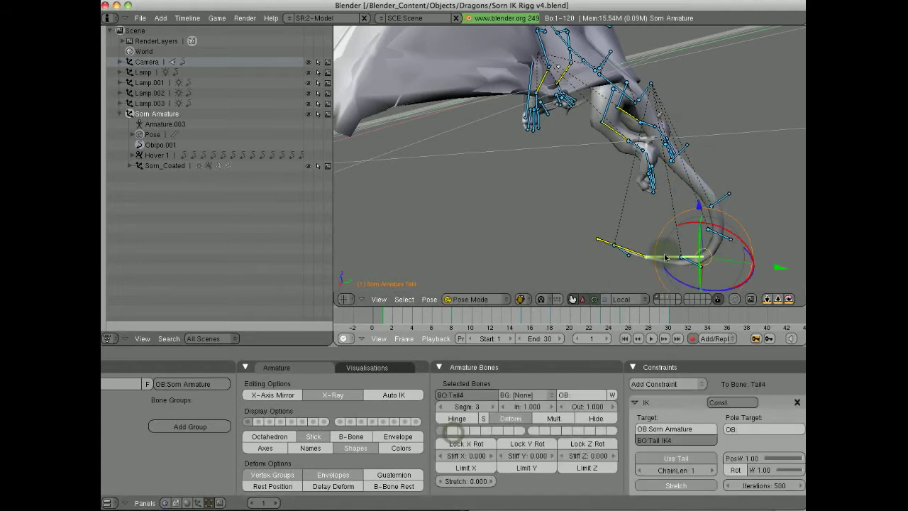
pyautogui.press('a')
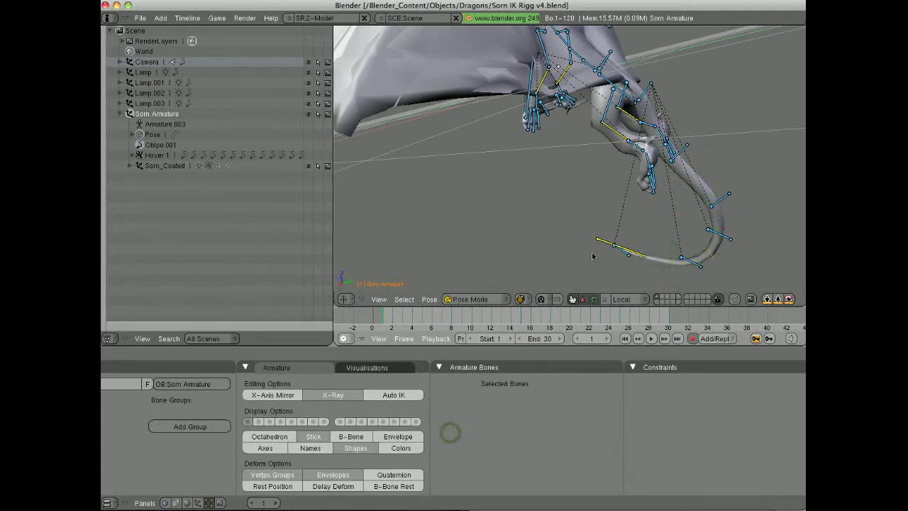
pyautogui.rightClick(599, 242)
pyautogui.press('a')
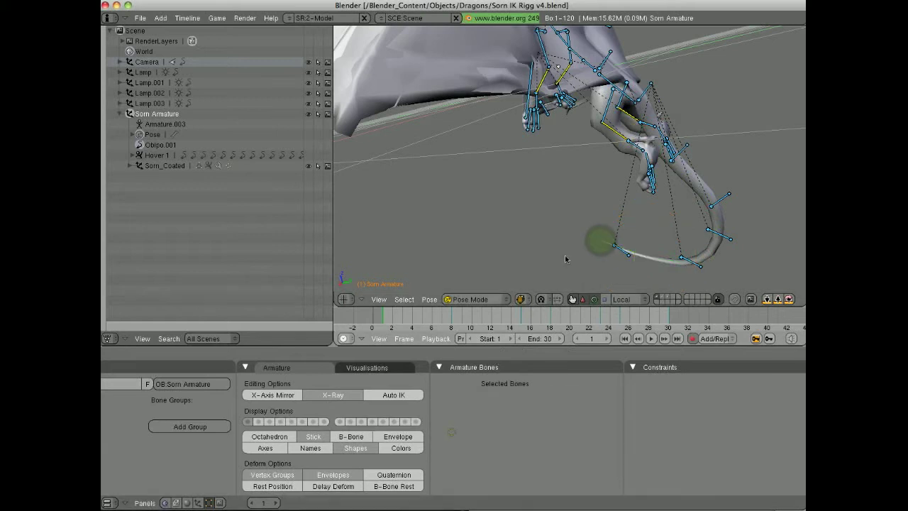
# Step: Show armature layer 2 together with layer 1 and draw the bones as octahedra
pyautogui.moveTo(565, 255); pyautogui.dragTo(607, 188, button='middle')
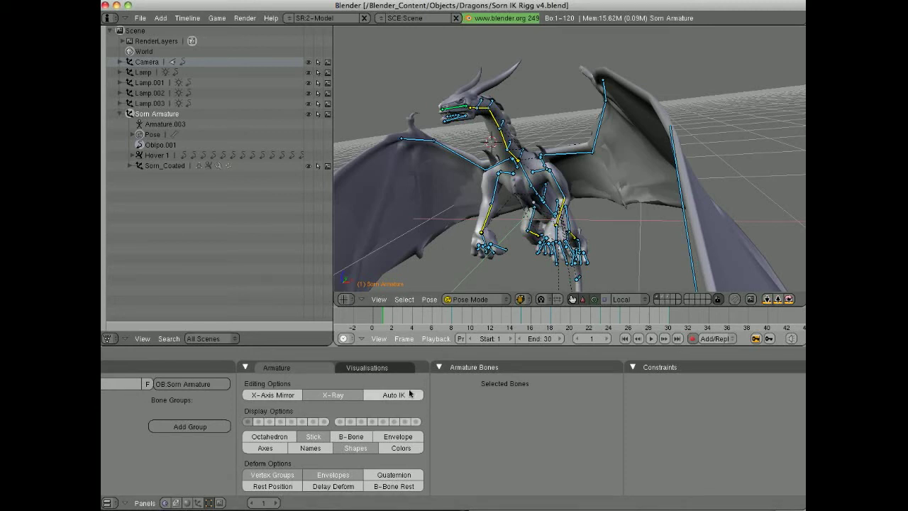
pyautogui.keyDown('shift'); pyautogui.click(260, 422); pyautogui.keyUp('shift')
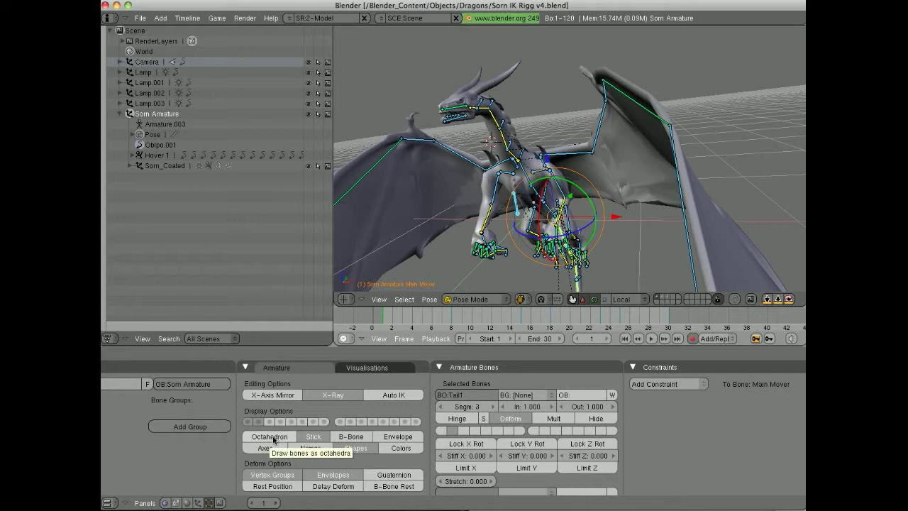
pyautogui.click(273, 438)
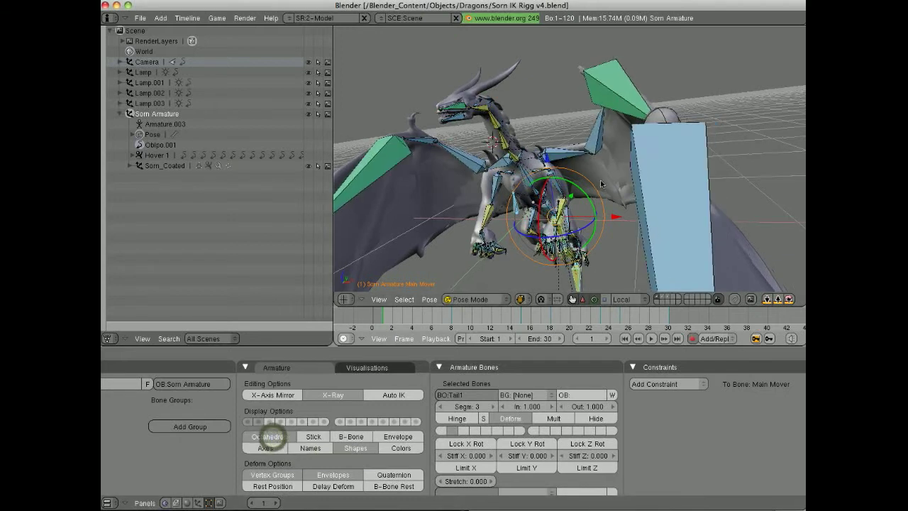
pyautogui.moveTo(600, 179); pyautogui.dragTo(635, 153, button='middle')
pyautogui.scroll(2, 615, 151)
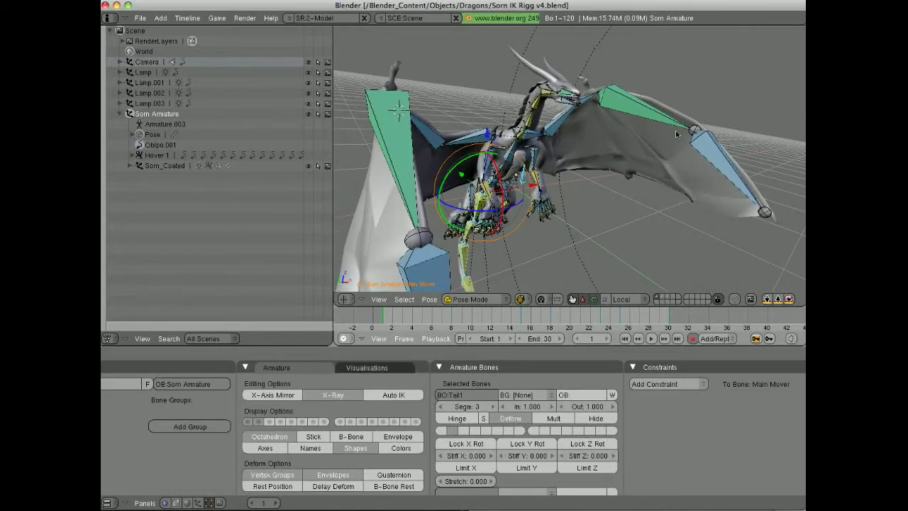
# Step: Select the Wing Finger1-1.L bone on the left wing and set the armature's bone display to Stick
pyautogui.rightClick(696, 133)
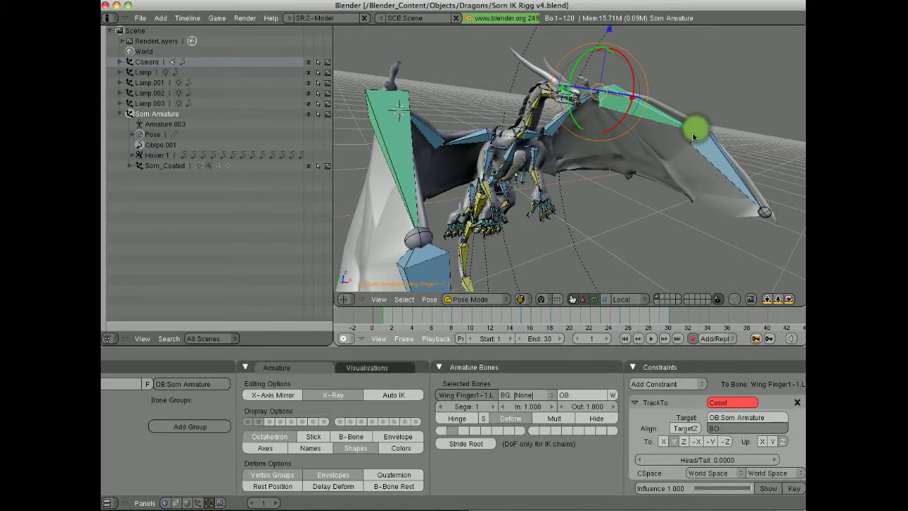
pyautogui.click(313, 436)
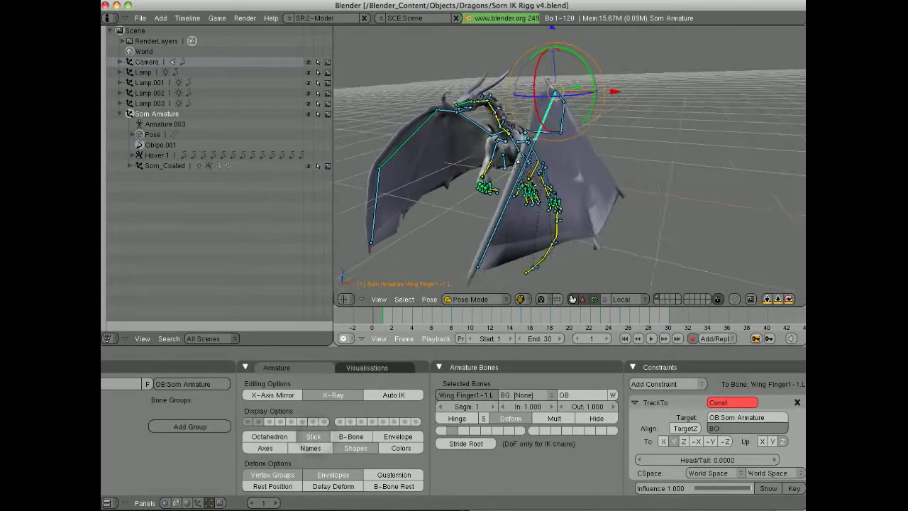
pyautogui.moveTo(518, 161); pyautogui.dragTo(577, 125, button='middle')
pyautogui.scroll(2, 577, 173)
pyautogui.scroll(-1, 577, 173)
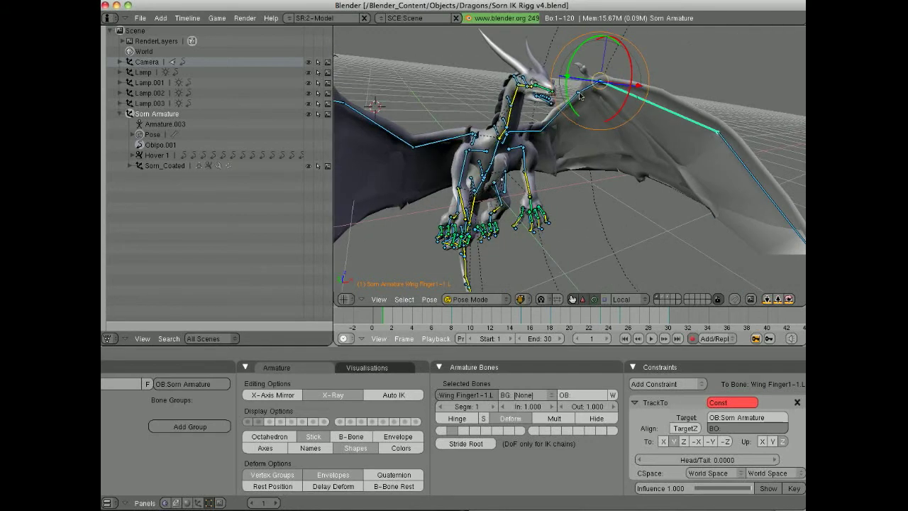
# Step: Set the armature's bone display to B-Bone
pyautogui.moveTo(595, 141); pyautogui.dragTo(535, 158, button='middle')
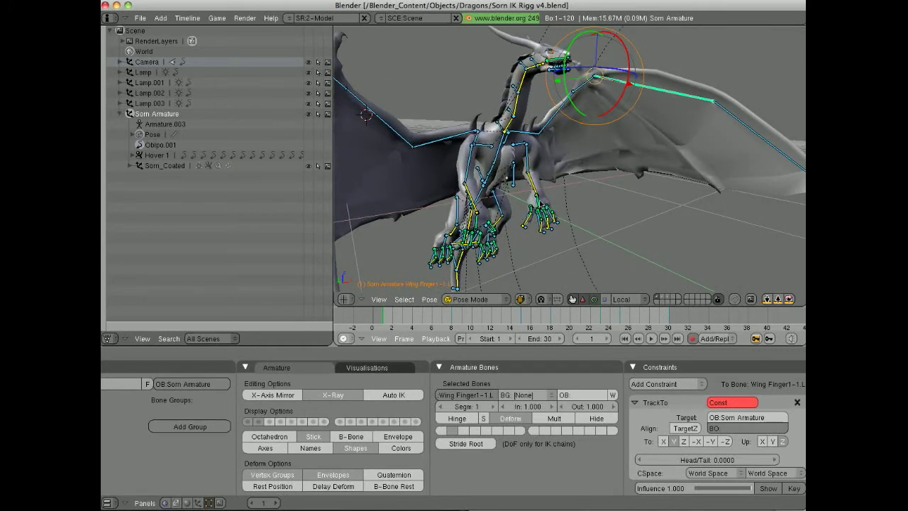
pyautogui.click(351, 436)
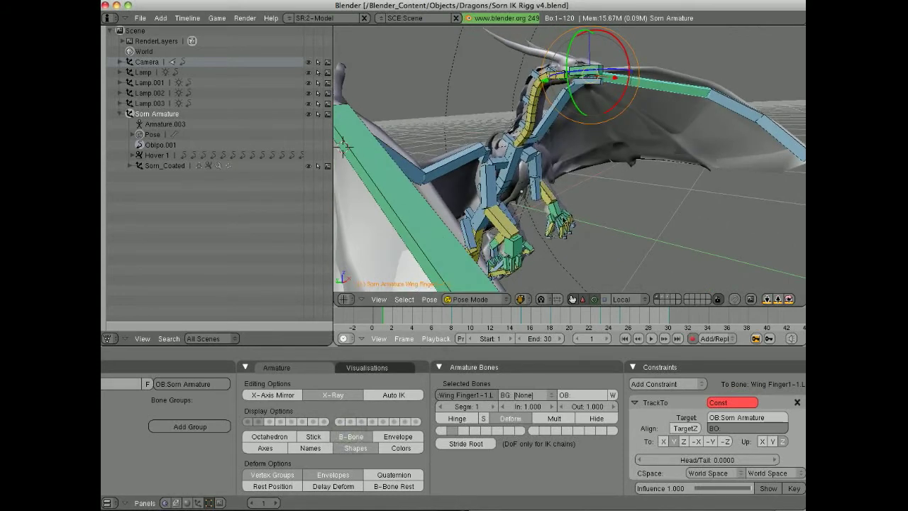
pyautogui.moveTo(564, 220); pyautogui.dragTo(595, 215, button='middle')
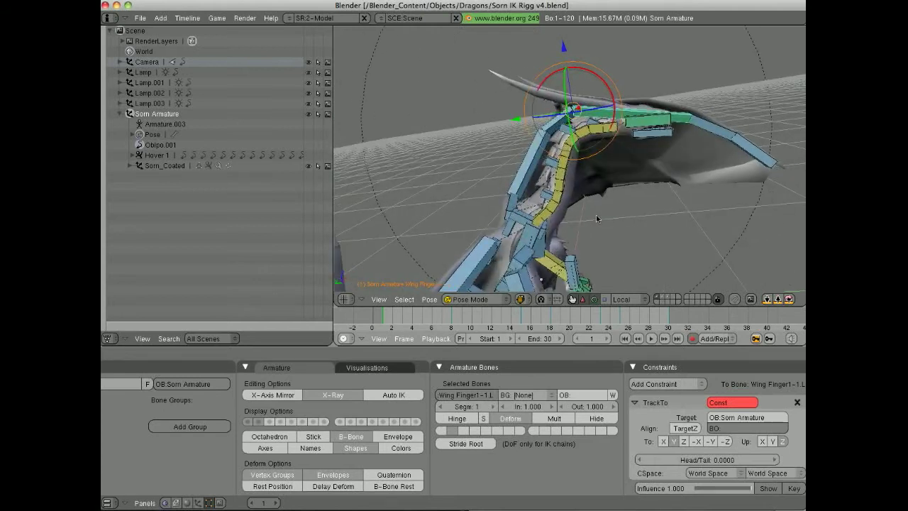
# Step: Reduce the neck4 bone to a single segment, and raise its segment count again to curve it
pyautogui.rightClick(585, 136)
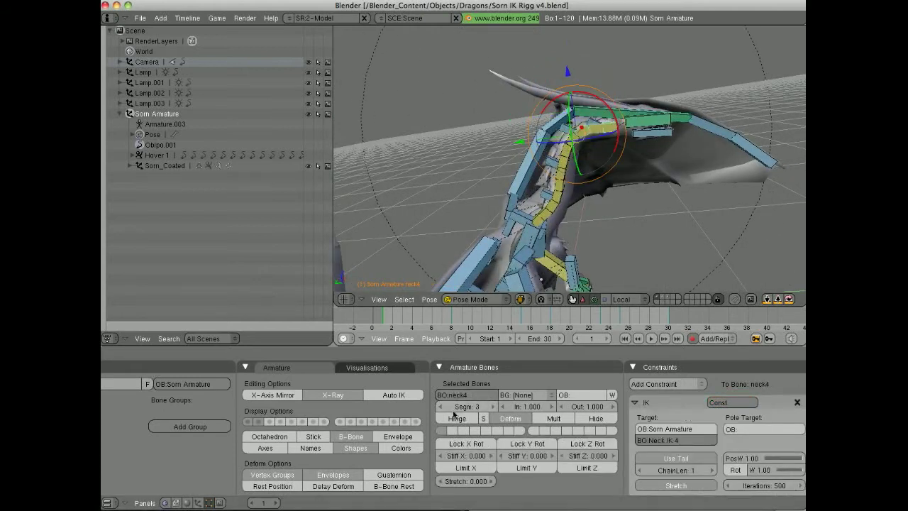
pyautogui.click(439, 406)
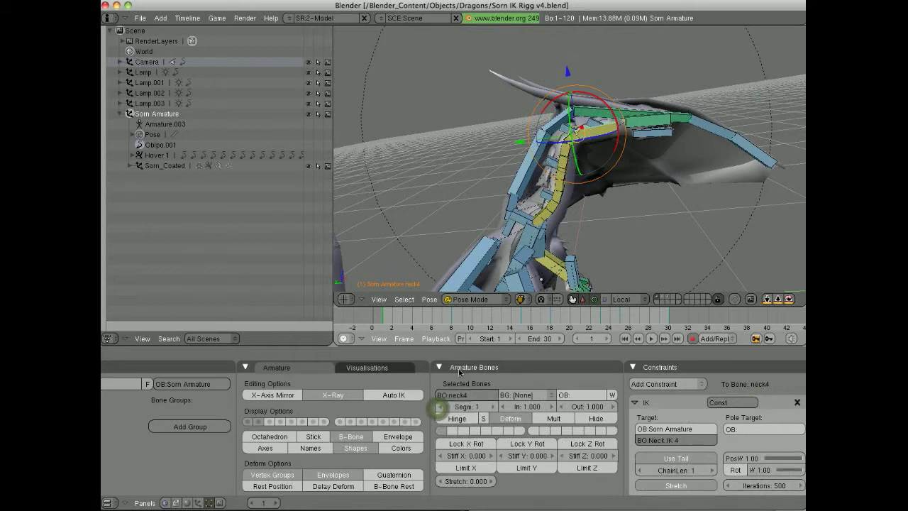
pyautogui.click(439, 406)
pyautogui.moveTo(598, 146); pyautogui.dragTo(582, 213, button='middle')
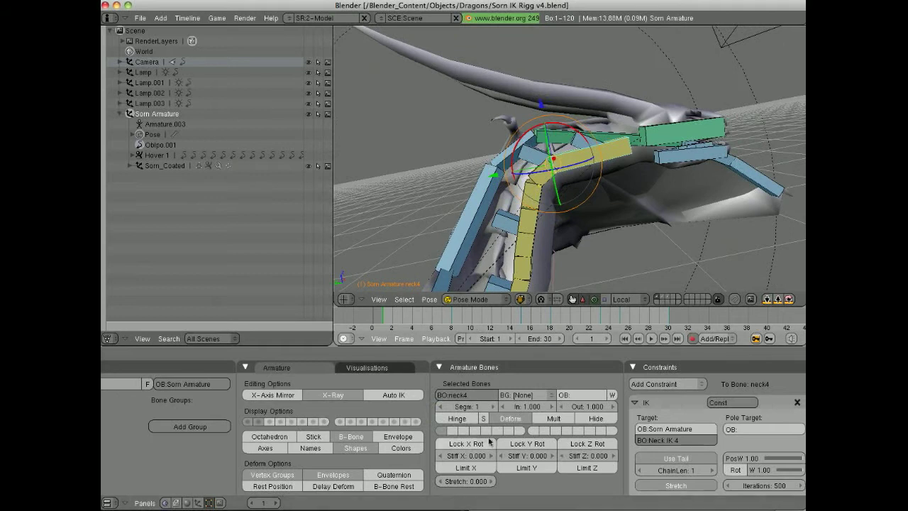
pyautogui.click(491, 407)
pyautogui.click(492, 407)
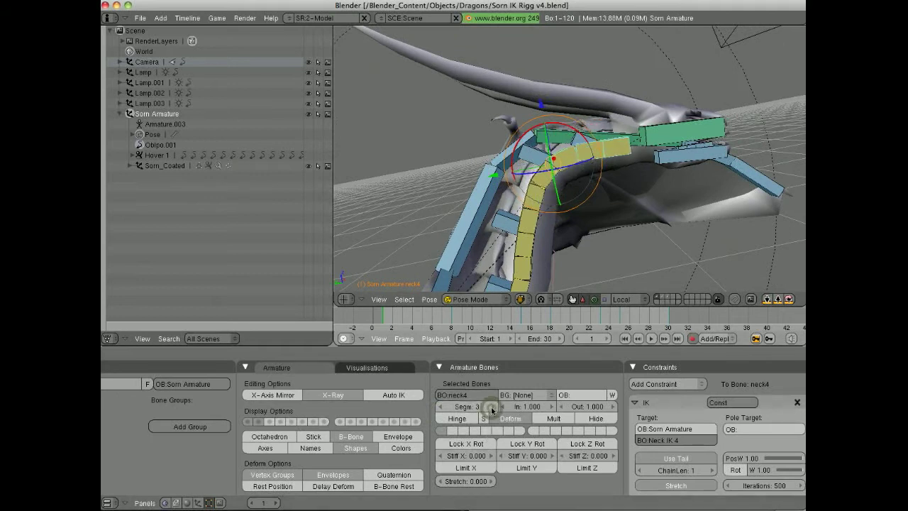
pyautogui.click(492, 407)
# Step: Reduce the Neck3 bone to 1 segment, and raise it to 4 segments
pyautogui.moveTo(590, 150); pyautogui.dragTo(582, 153, button='middle')
pyautogui.rightClick(479, 186)
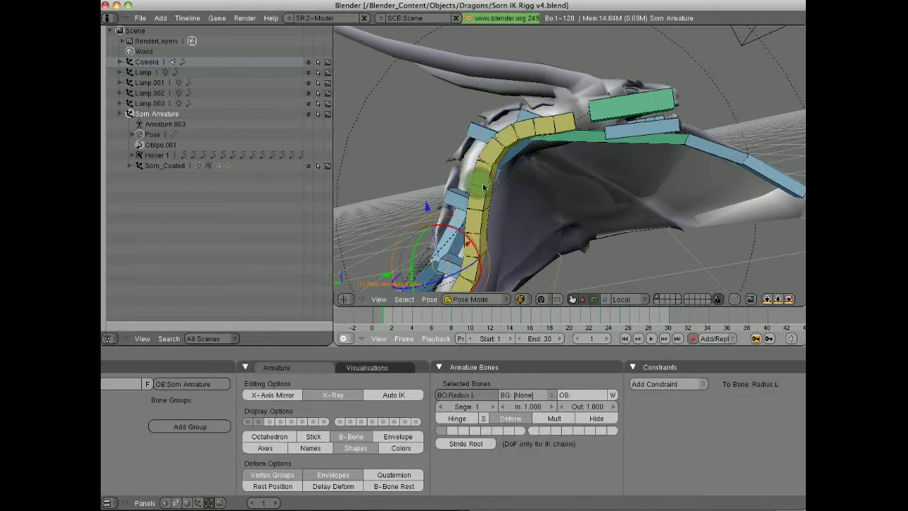
pyautogui.click(440, 406)
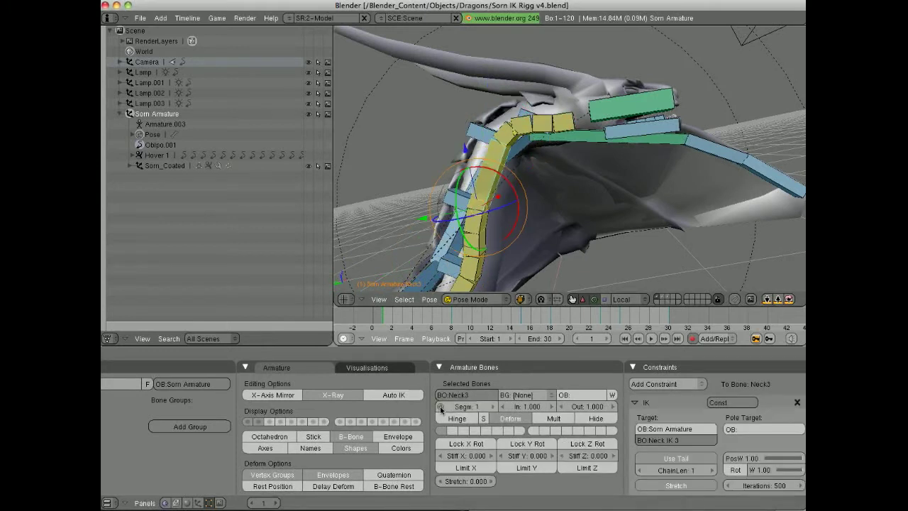
pyautogui.click(440, 406)
pyautogui.moveTo(476, 182); pyautogui.dragTo(438, 149, button='middle')
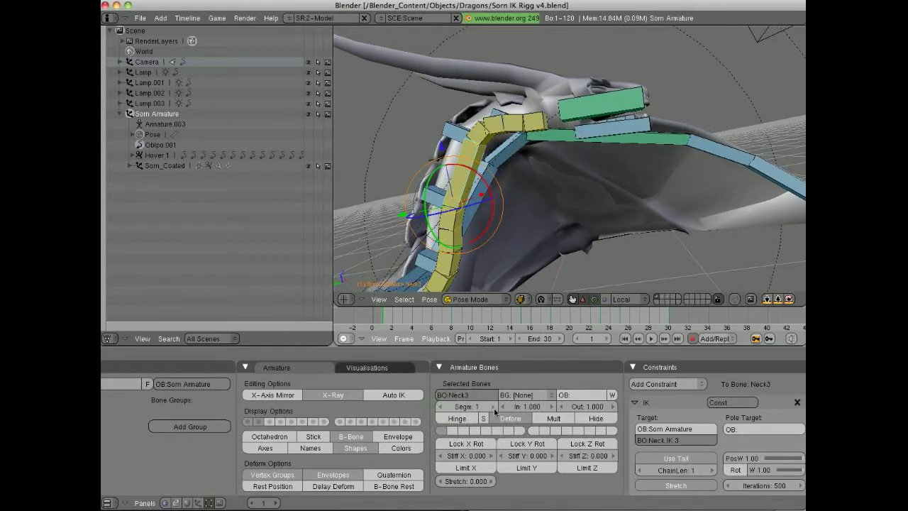
pyautogui.click(494, 406)
pyautogui.click(494, 406)
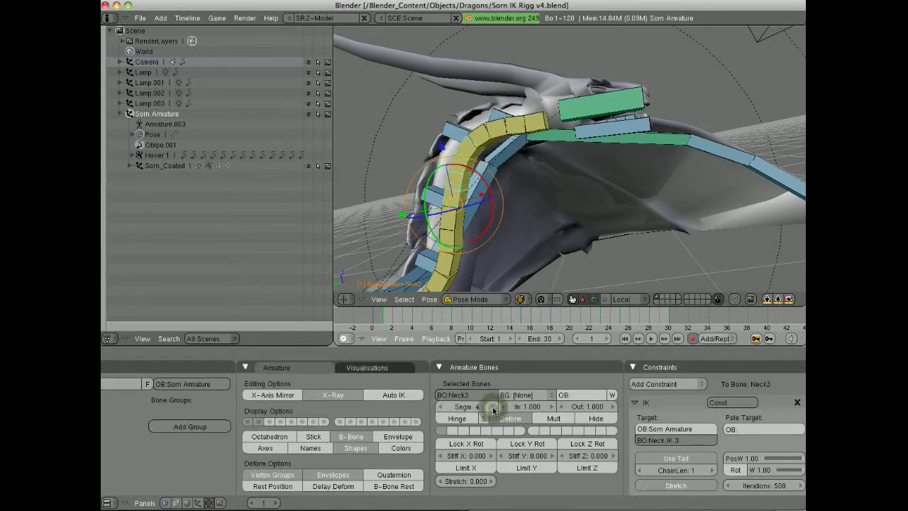
# Step: Select the Neck IK 3 and Neck IK 2 control bones and test how they bend the segmented neck
pyautogui.moveTo(539, 269); pyautogui.dragTo(557, 239, button='middle')
pyautogui.moveTo(458, 187); pyautogui.dragTo(516, 204, button='middle')
pyautogui.rightClick(463, 151)
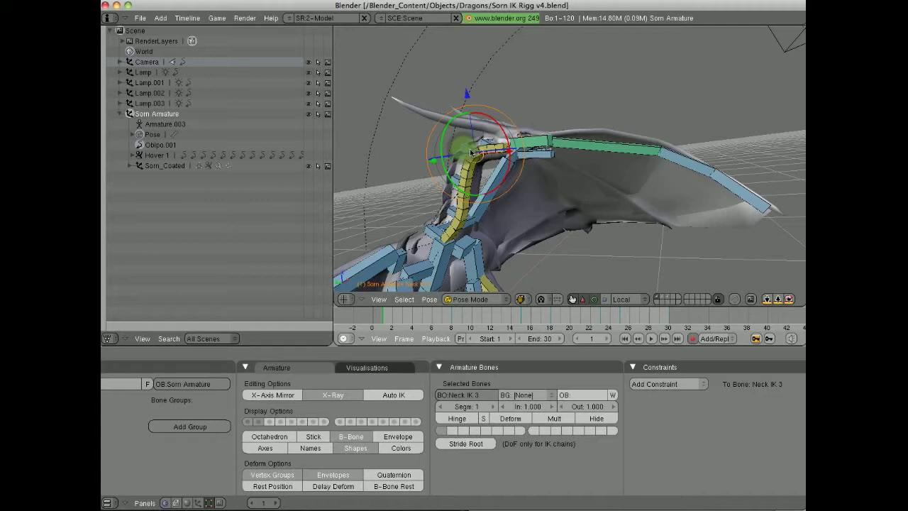
pyautogui.moveTo(462, 149); pyautogui.dragTo(563, 166, button='middle')
pyautogui.moveTo(563, 165); pyautogui.dragTo(584, 194)
# Step: Select the Tail IK2 control bone and show only armature layer 1
pyautogui.moveTo(648, 249); pyautogui.dragTo(624, 96, button='middle')
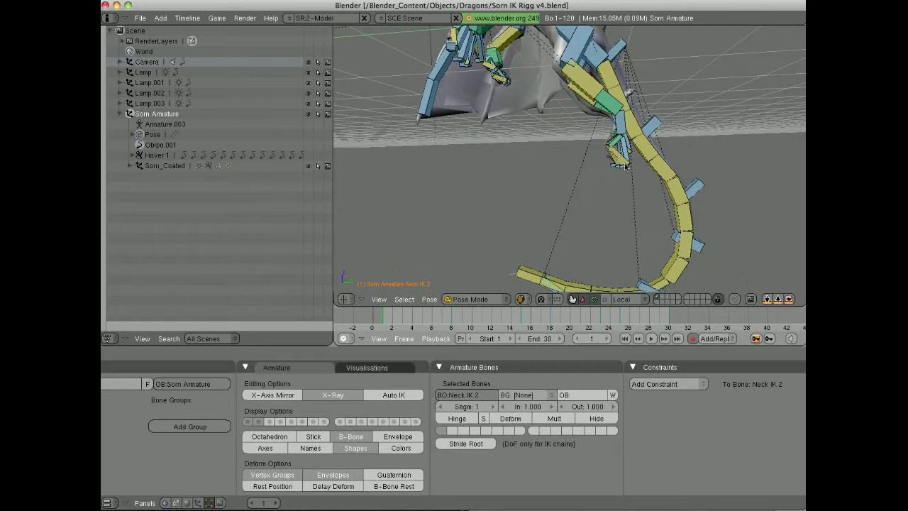
pyautogui.rightClick(691, 190)
pyautogui.click(255, 422)
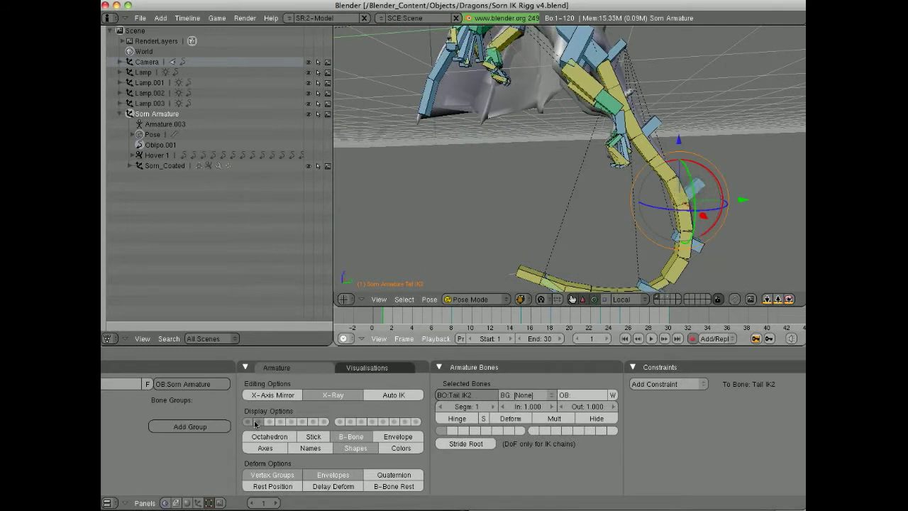
pyautogui.click(253, 422)
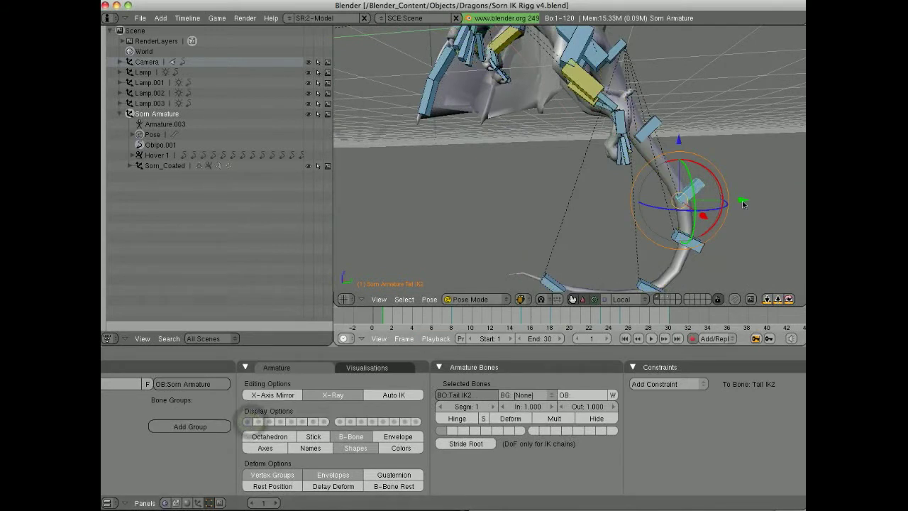
# Step: Try moving the Tail IK2 control bone, and move Tail IK5 to bend the end of the dragon's tail
pyautogui.moveTo(742, 204); pyautogui.dragTo(737, 200)
pyautogui.moveTo(687, 215); pyautogui.dragTo(640, 183, button='middle')
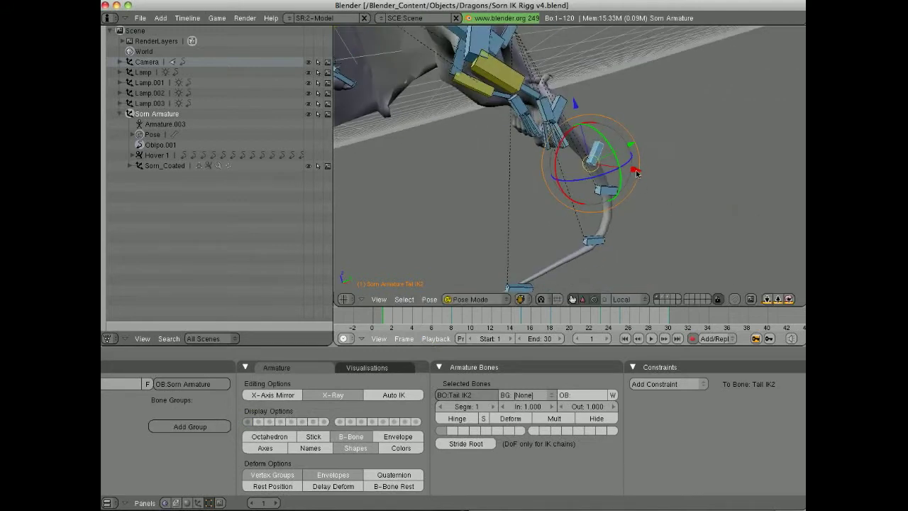
pyautogui.moveTo(636, 173); pyautogui.dragTo(587, 241)
pyautogui.rightClick(528, 287)
pyautogui.moveTo(524, 221); pyautogui.dragTo(542, 265)
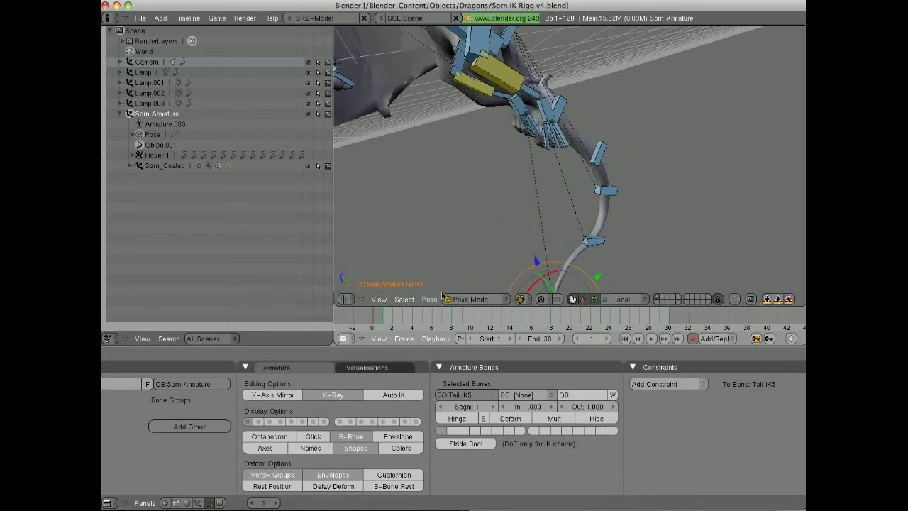
# Step: Show armature layer 2 together with layer 1 and select the Neck3 bone
pyautogui.keyDown('shift'); pyautogui.moveTo(464, 257); pyautogui.dragTo(457, 283, button='middle'); pyautogui.keyUp('shift')
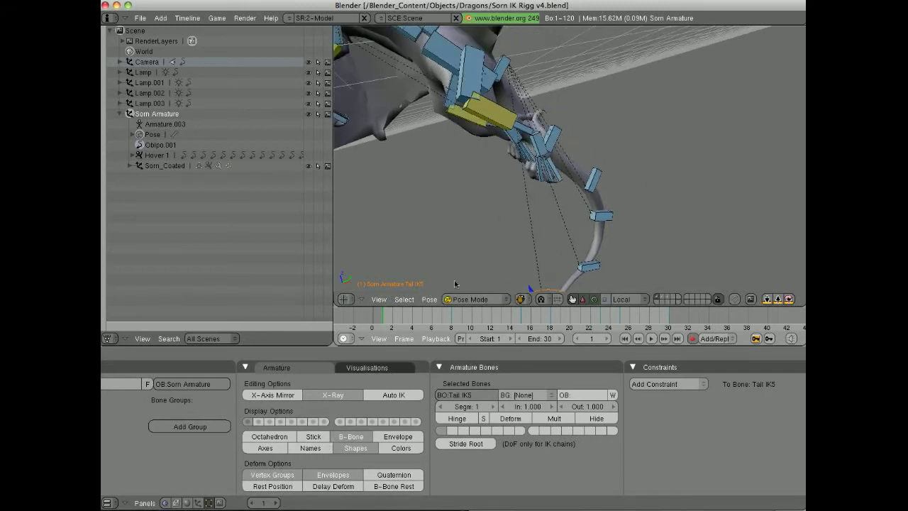
pyautogui.keyDown('shift'); pyautogui.click(257, 423); pyautogui.keyUp('shift')
pyautogui.moveTo(614, 126); pyautogui.dragTo(612, 189, button='middle')
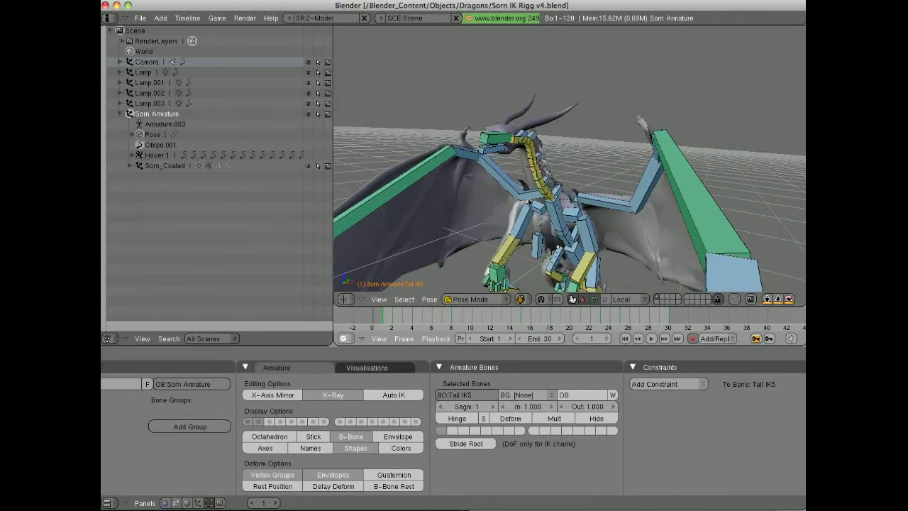
pyautogui.rightClick(532, 163)
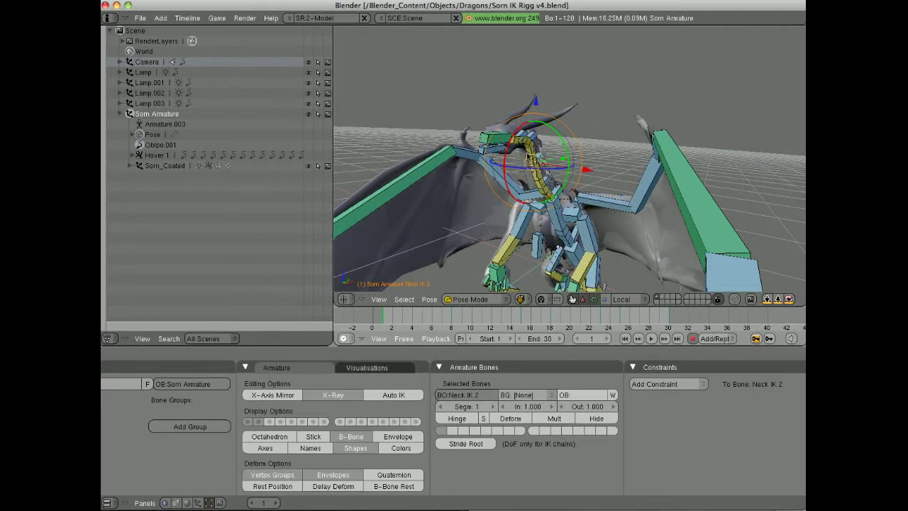
pyautogui.rightClick(531, 147)
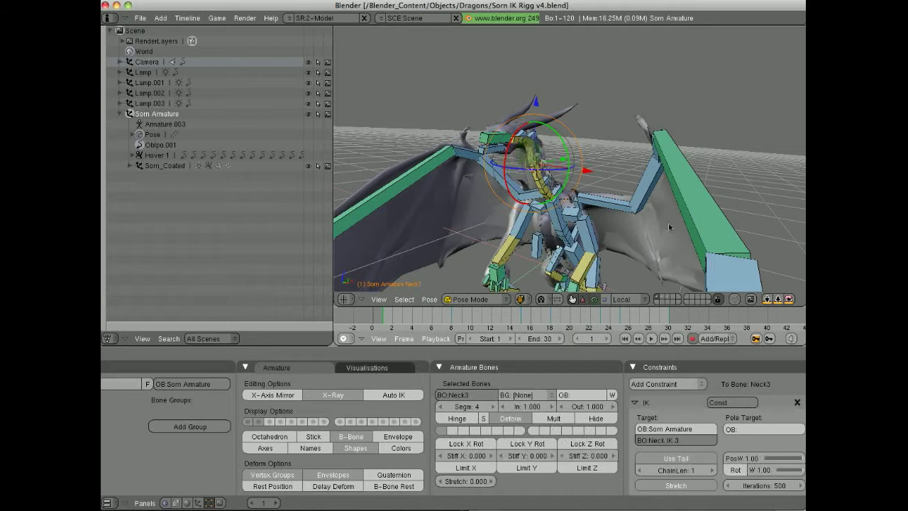
# Step: Set the armature's bone display to Envelope and select the Wing Finger1-1.L bone
pyautogui.moveTo(646, 201); pyautogui.dragTo(592, 186, button='middle')
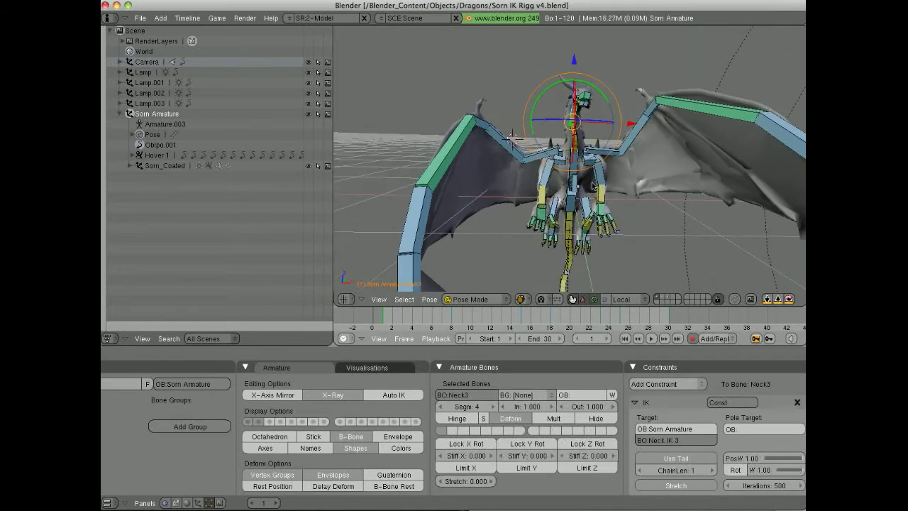
pyautogui.click(404, 439)
pyautogui.moveTo(584, 237)
pyautogui.mouseDown(button='middle')
pyautogui.moveTo(585, 224)
pyautogui.moveTo(632, 221)
pyautogui.moveTo(635, 241)
pyautogui.mouseUp(button='middle')
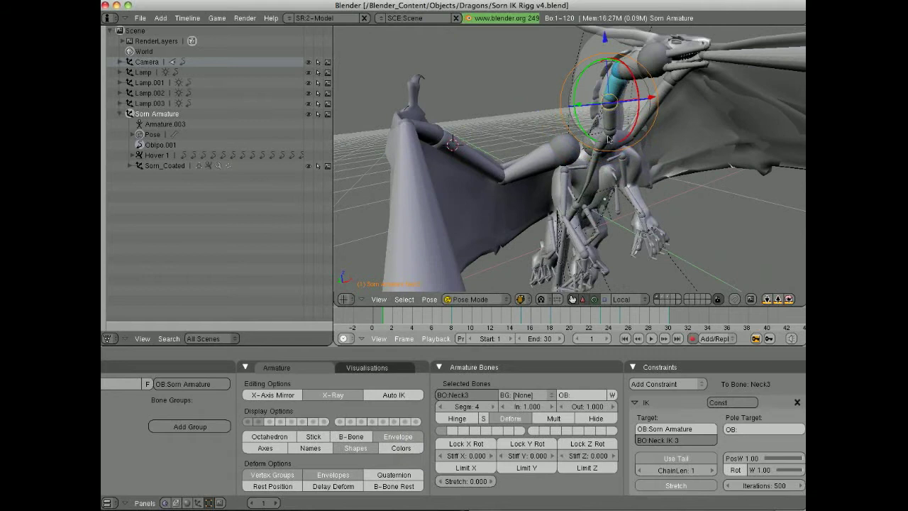
pyautogui.rightClick(766, 66)
pyautogui.moveTo(766, 67); pyautogui.dragTo(590, 175, button='middle')
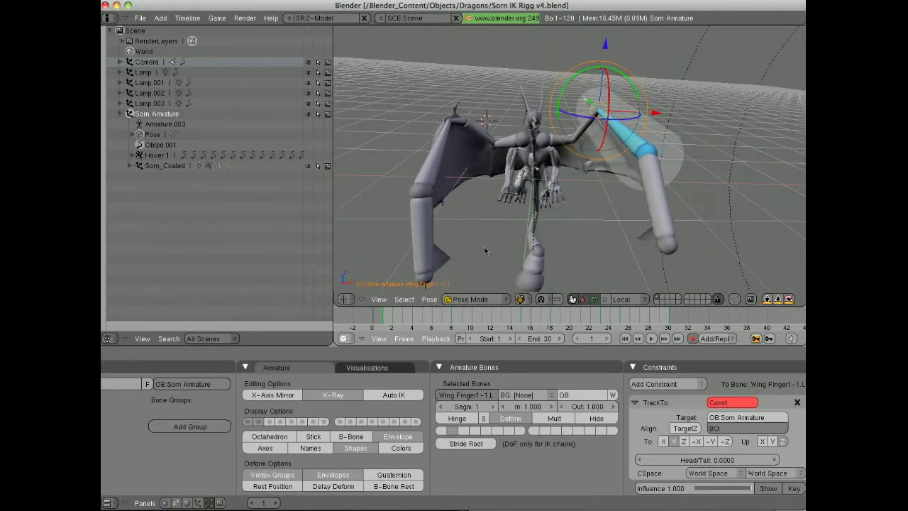
# Step: Switch the armature's bone display to B-Bone for comparison, and return it to Stick
pyautogui.click(351, 436)
pyautogui.moveTo(519, 243); pyautogui.dragTo(590, 205, button='middle')
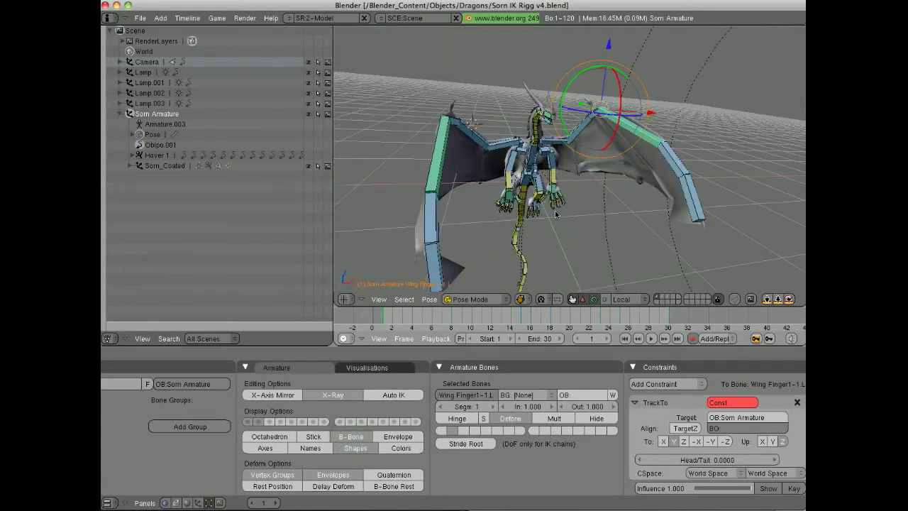
pyautogui.scroll(1, 589, 205)
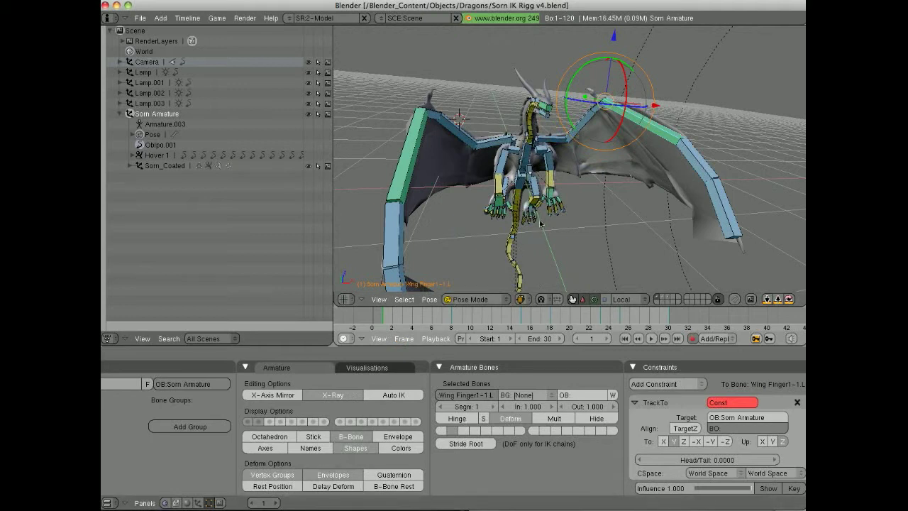
pyautogui.click(313, 436)
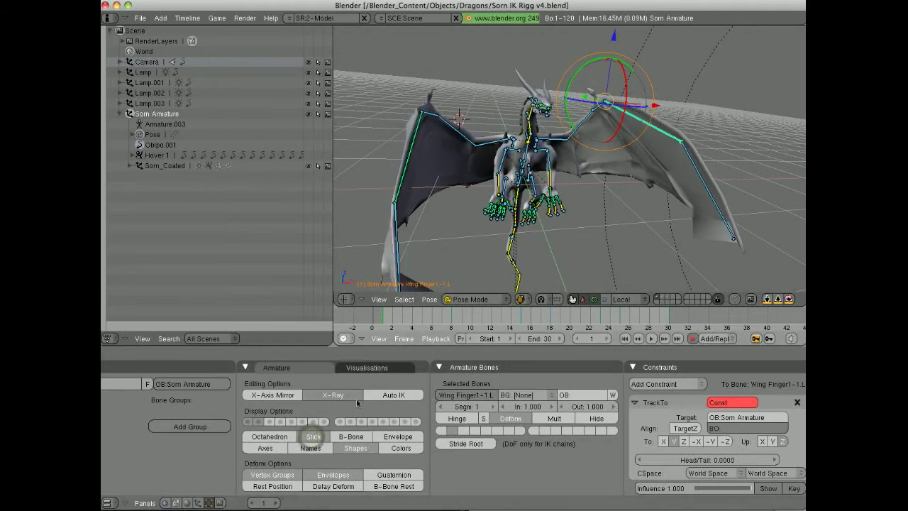
# Step: Turn on the display of the bones' axes and inspect them on the dragon's wings, body and legs
pyautogui.click(265, 448)
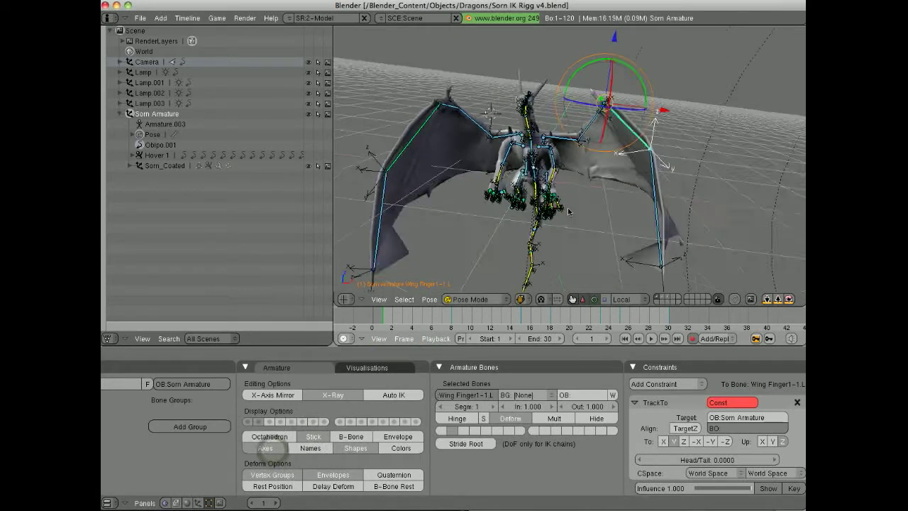
pyautogui.moveTo(603, 212); pyautogui.dragTo(641, 202, button='middle')
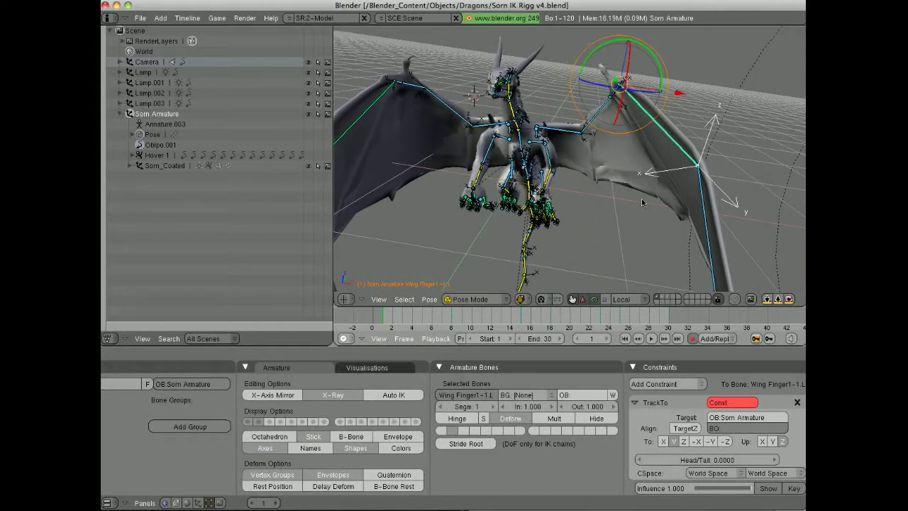
pyautogui.scroll(2, 618, 196)
pyautogui.scroll(-1, 619, 196)
pyautogui.moveTo(618, 196); pyautogui.dragTo(542, 186, button='middle')
pyautogui.scroll(2, 541, 186)
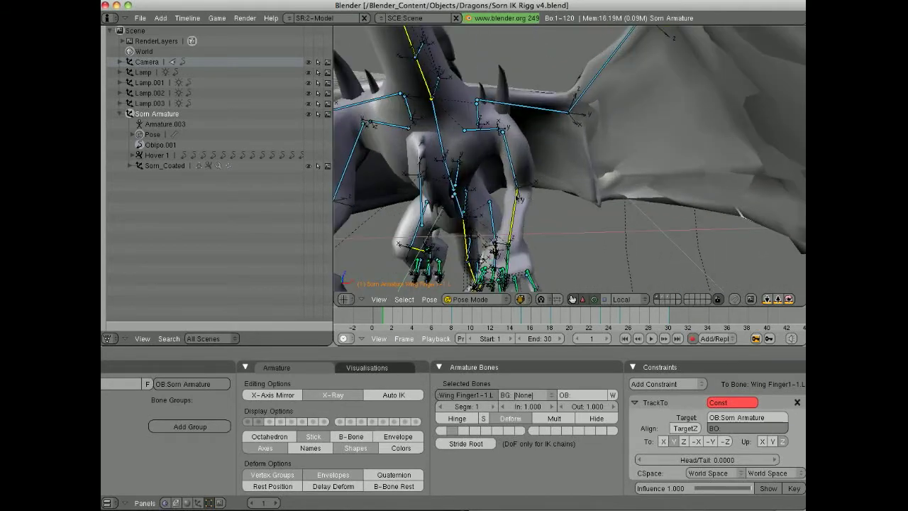
pyautogui.scroll(-4, 566, 152)
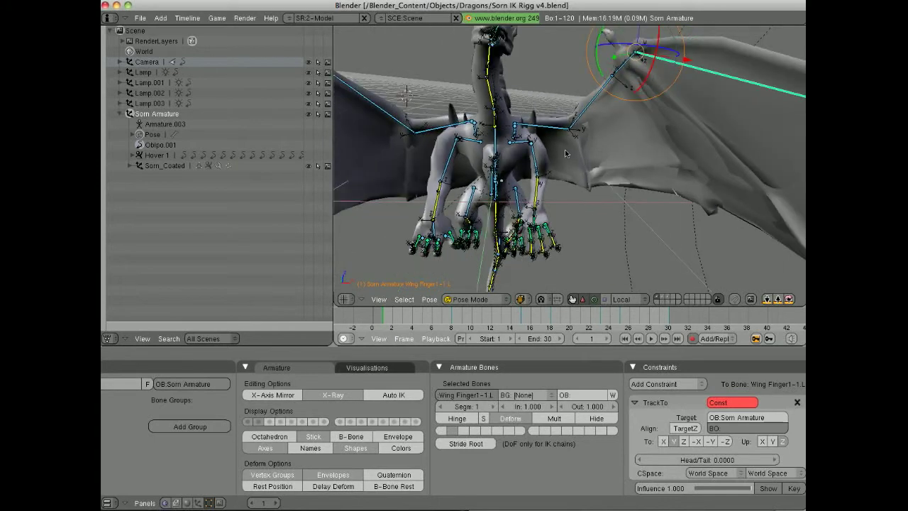
pyautogui.moveTo(571, 154)
pyautogui.mouseDown(button='middle')
pyautogui.moveTo(579, 163)
pyautogui.moveTo(596, 127)
pyautogui.moveTo(560, 147)
pyautogui.mouseUp(button='middle')
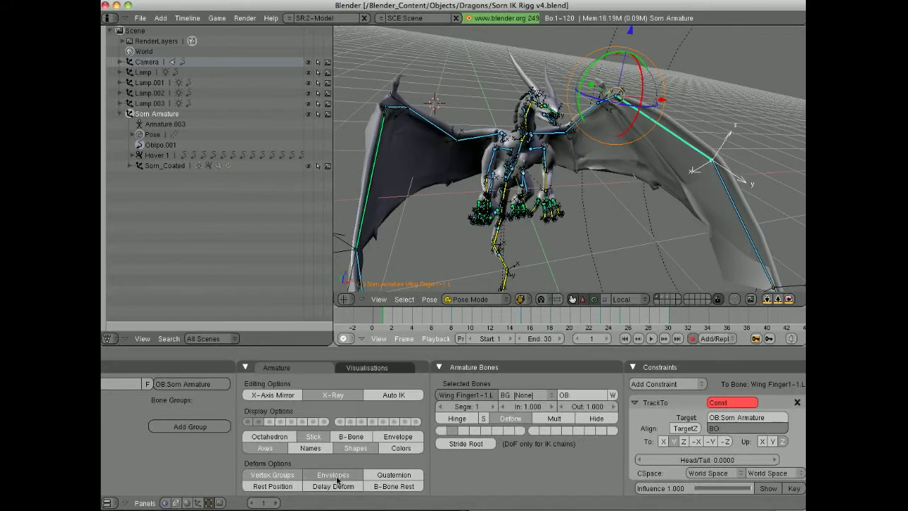
# Step: Turn on the display of the bone names and enable the bone colors option
pyautogui.click(310, 448)
pyautogui.moveTo(564, 270); pyautogui.dragTo(559, 239, button='middle')
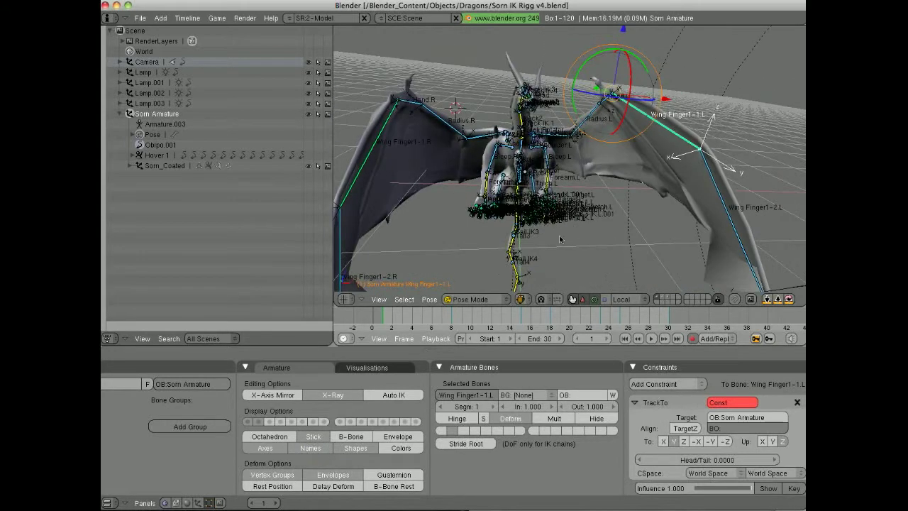
pyautogui.moveTo(586, 158); pyautogui.dragTo(571, 182, button='middle')
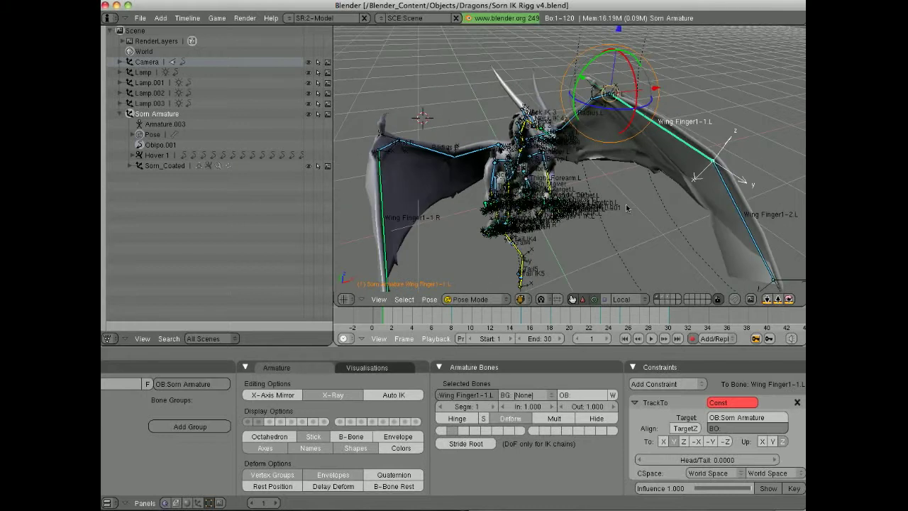
pyautogui.click(397, 454)
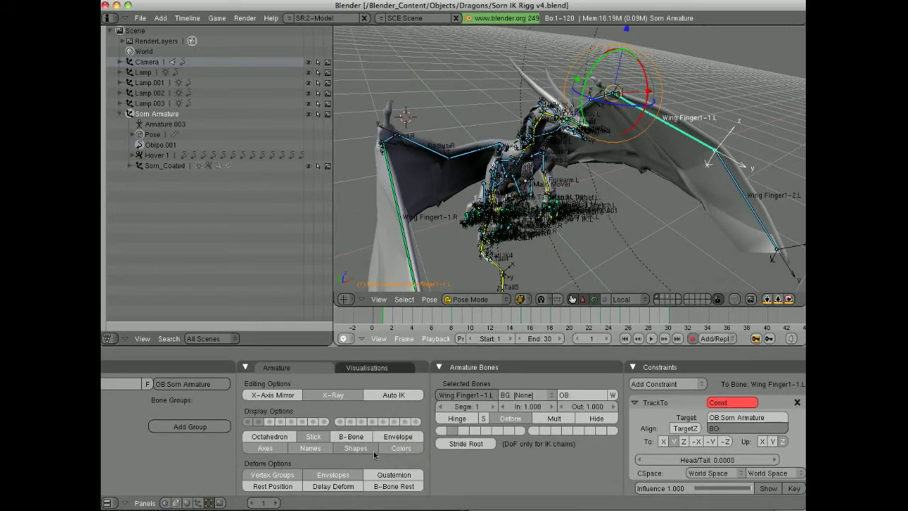
# Step: Turn off the display of the bones' colors, names and axes, keeping the Stick display with custom shapes
pyautogui.click(355, 447)
pyautogui.click(310, 447)
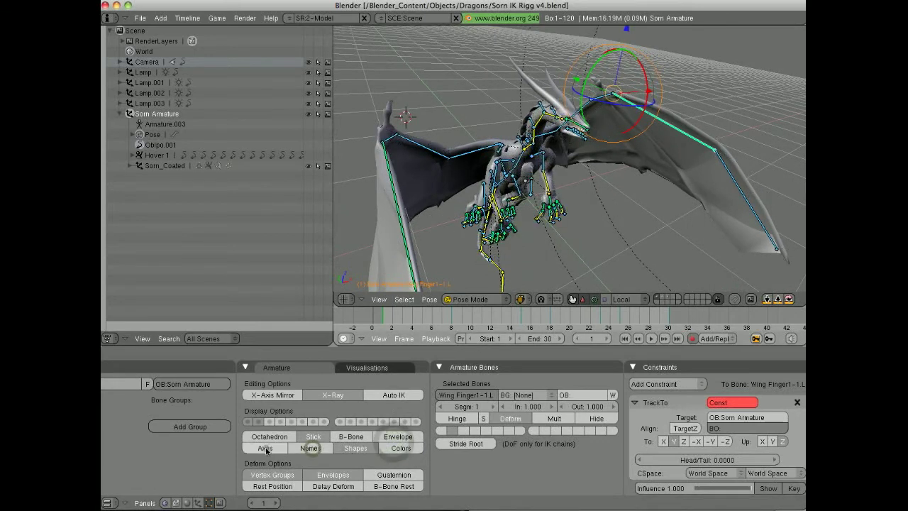
pyautogui.click(265, 448)
pyautogui.click(350, 449)
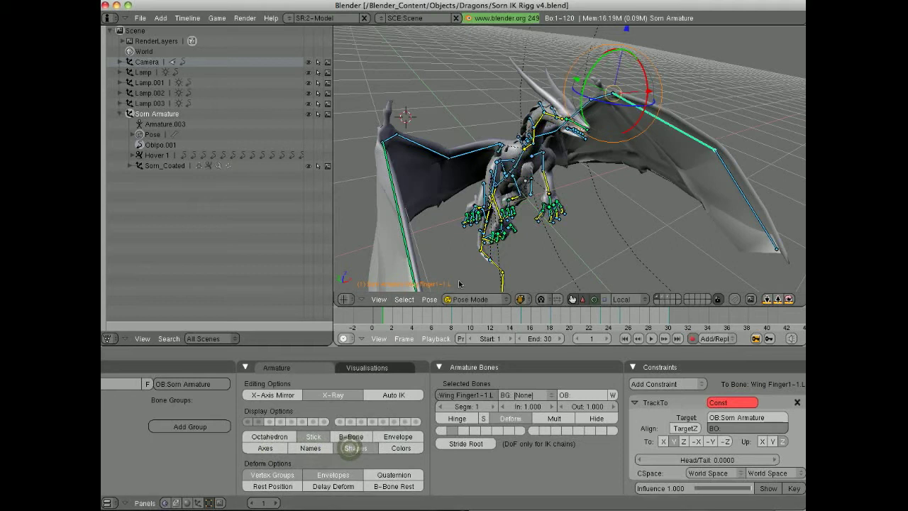
pyautogui.moveTo(460, 284); pyautogui.dragTo(443, 281, button='middle')
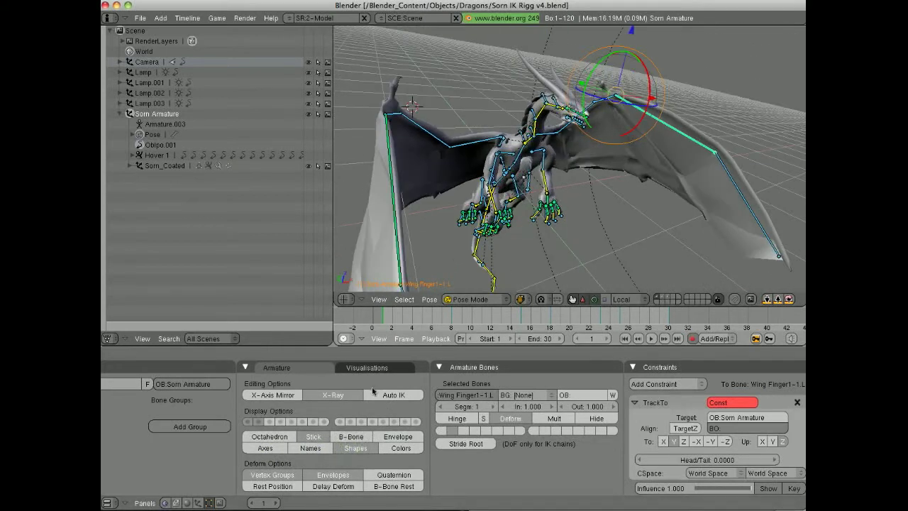
# Step: Show the armature's visualisation options, preview the dragon's hover animation and move to frame 10
pyautogui.click(368, 367)
pyautogui.moveTo(604, 176); pyautogui.dragTo(546, 156, button='middle')
pyautogui.hotkey('alt', 'a')
pyautogui.press('Escape')
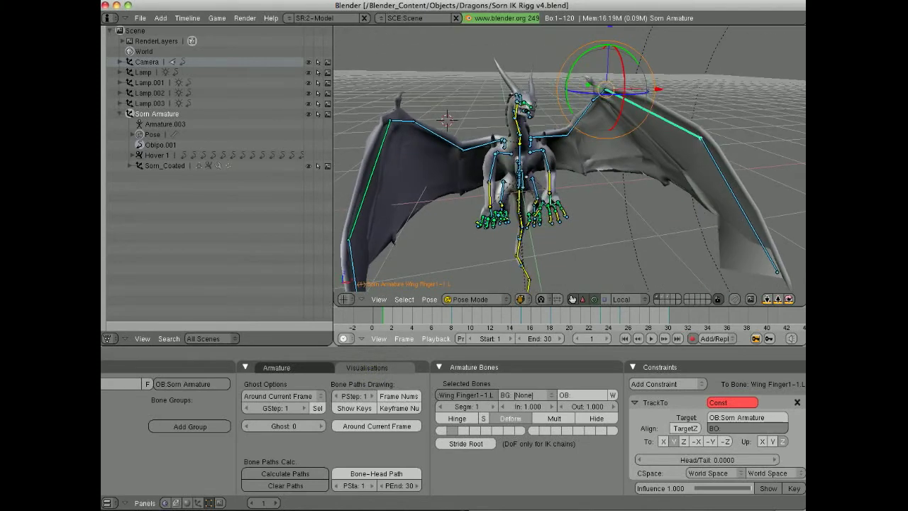
pyautogui.moveTo(416, 315); pyautogui.dragTo(472, 315)
pyautogui.moveTo(518, 264); pyautogui.dragTo(596, 229, button='middle')
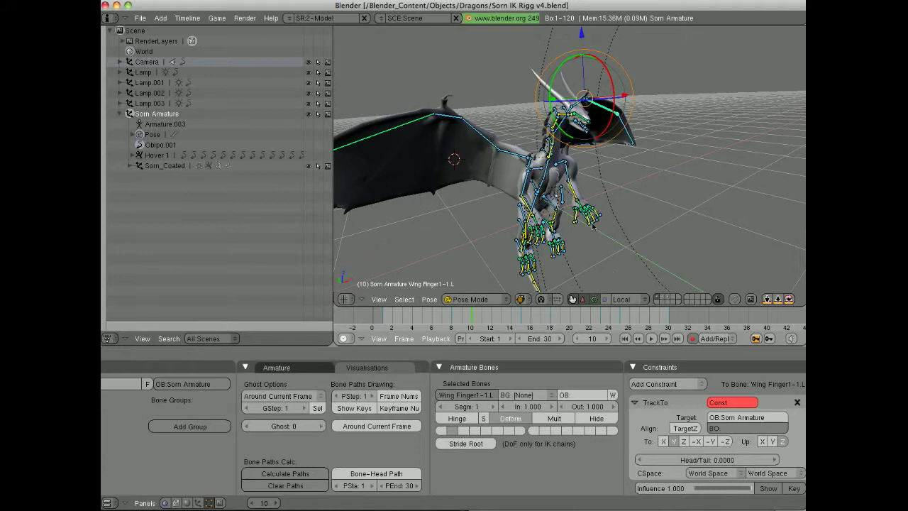
# Step: Set the armature's Ghost value to 4, deselect all bones and inspect the wing ghosts from above
pyautogui.click(318, 427)
pyautogui.click(318, 428)
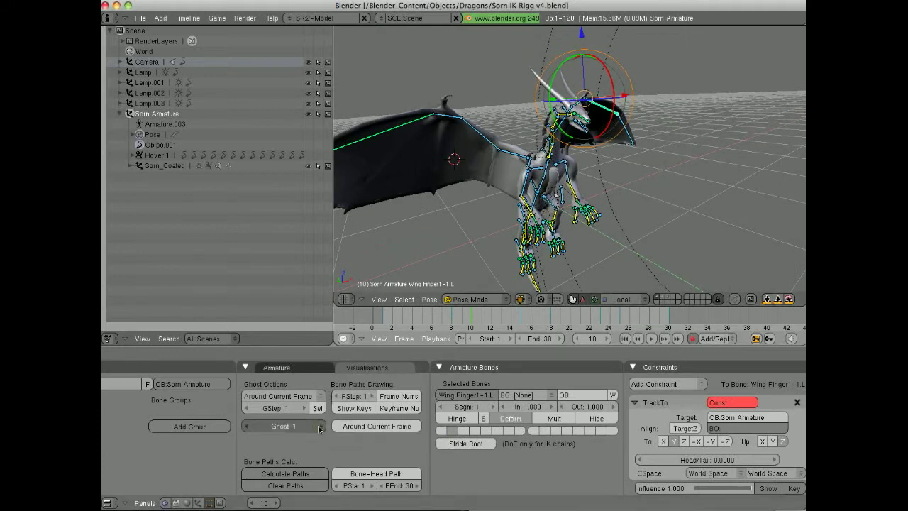
pyautogui.click(319, 428)
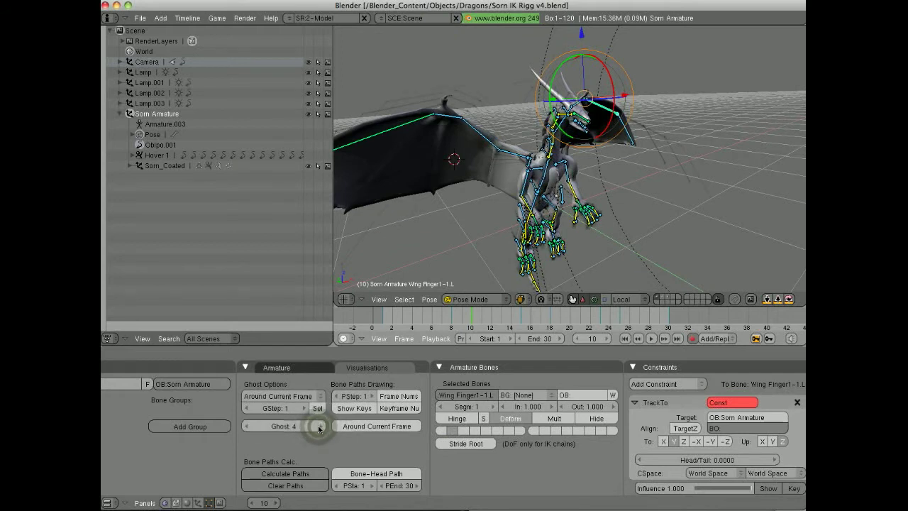
pyautogui.moveTo(638, 170); pyautogui.dragTo(566, 235, button='middle')
pyautogui.moveTo(535, 154); pyautogui.dragTo(538, 186, button='middle')
pyautogui.press('a')
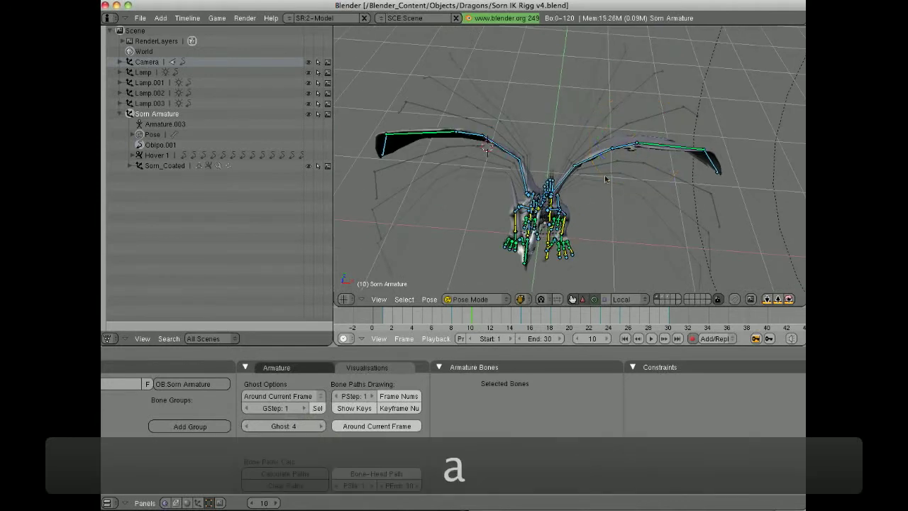
pyautogui.moveTo(575, 134); pyautogui.dragTo(532, 163, button='middle')
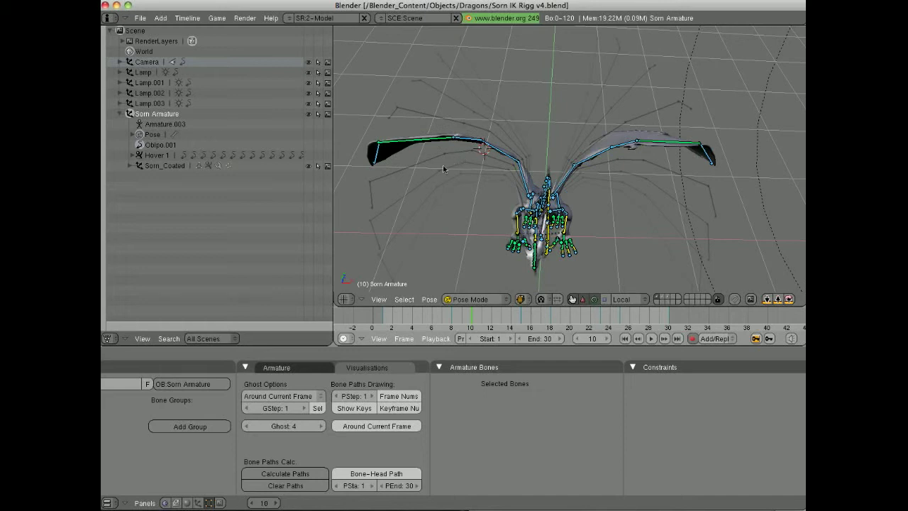
# Step: Scrub the animation to frame 25 and examine how the ghosts surround the wings
pyautogui.moveTo(470, 317); pyautogui.dragTo(622, 339)
pyautogui.moveTo(576, 205); pyautogui.dragTo(604, 170, button='middle')
pyautogui.scroll(-1, 564, 149)
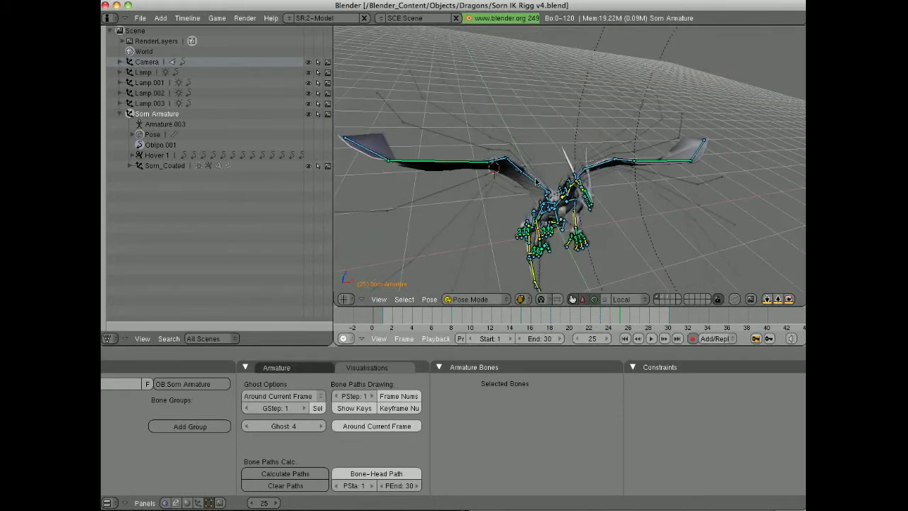
pyautogui.moveTo(537, 182); pyautogui.dragTo(553, 190, button='middle')
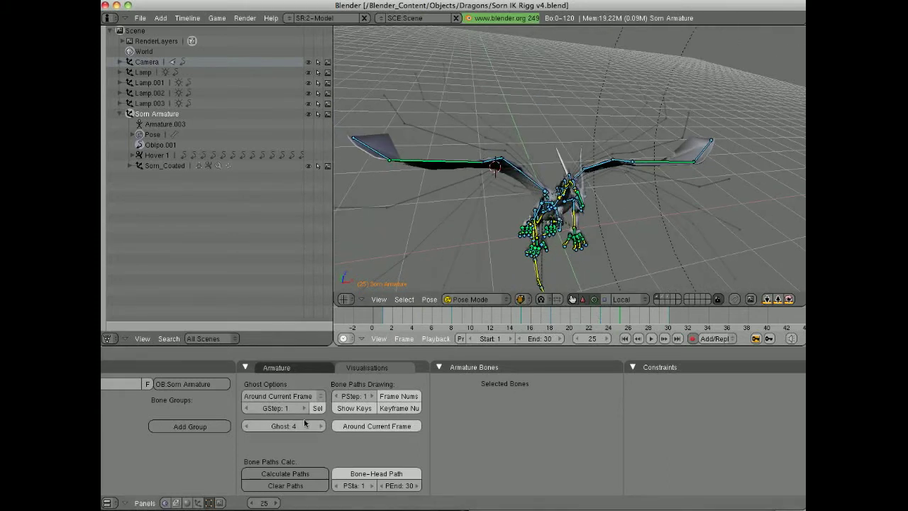
# Step: Set the armature's Ghost value back to 0
pyautogui.click(247, 427)
pyautogui.click(248, 427)
pyautogui.click(248, 427)
pyautogui.click(247, 427)
pyautogui.moveTo(499, 277); pyautogui.dragTo(514, 231, button='middle')
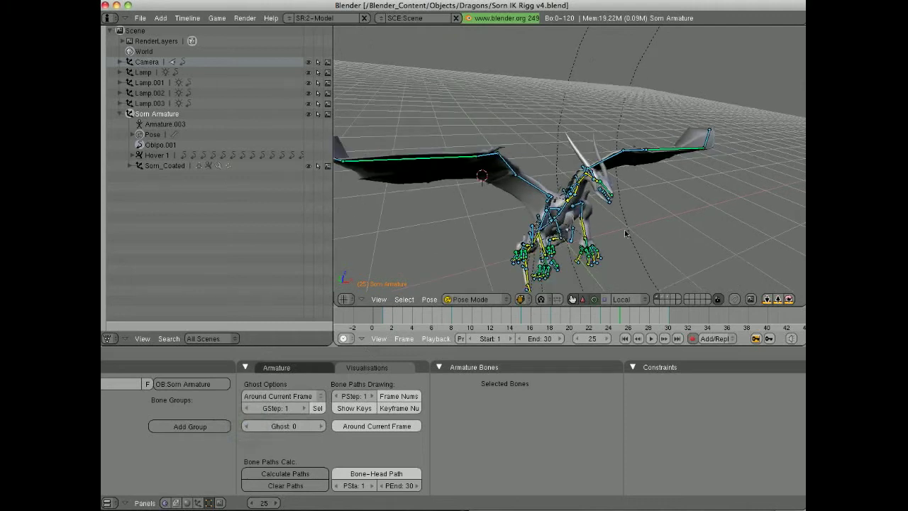
# Step: Select the Wing Finger1-2.L bone, calculate its motion path and inspect the curve around the wing tip
pyautogui.rightClick(709, 144)
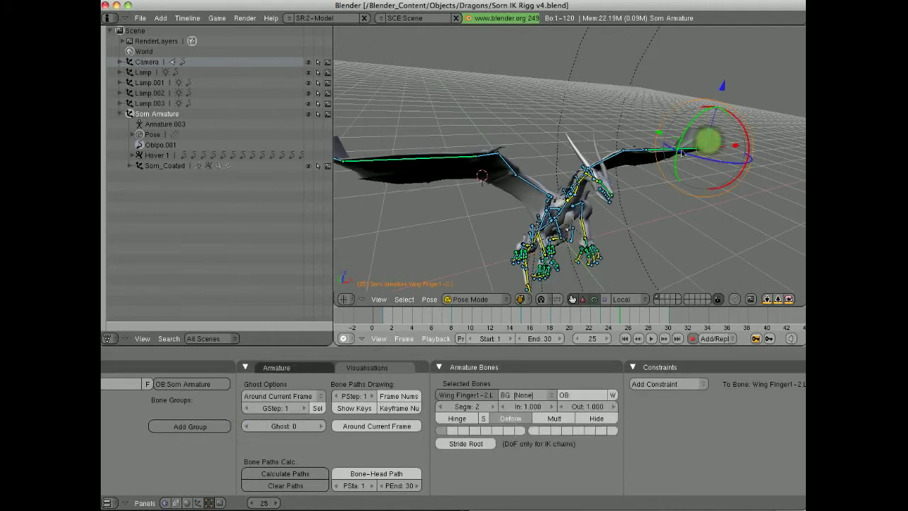
pyautogui.moveTo(709, 144); pyautogui.dragTo(682, 173, button='middle')
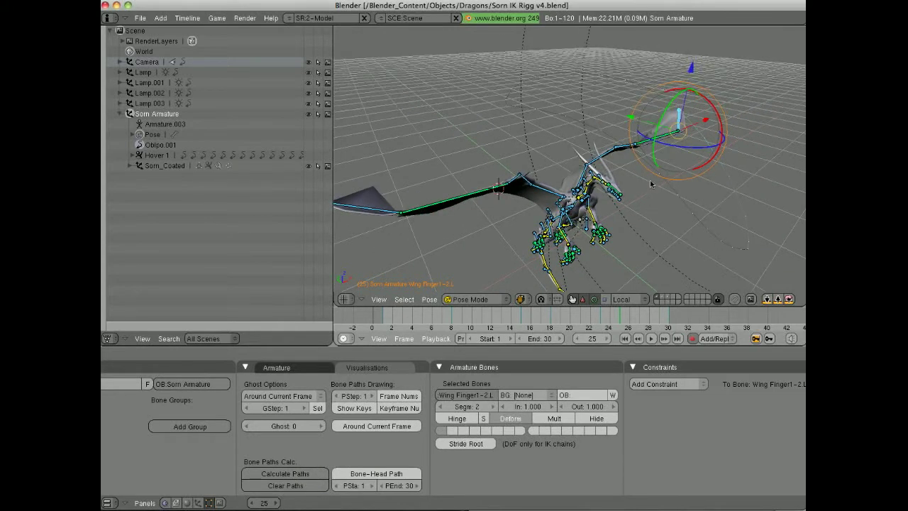
pyautogui.moveTo(651, 184); pyautogui.dragTo(636, 168, button='middle')
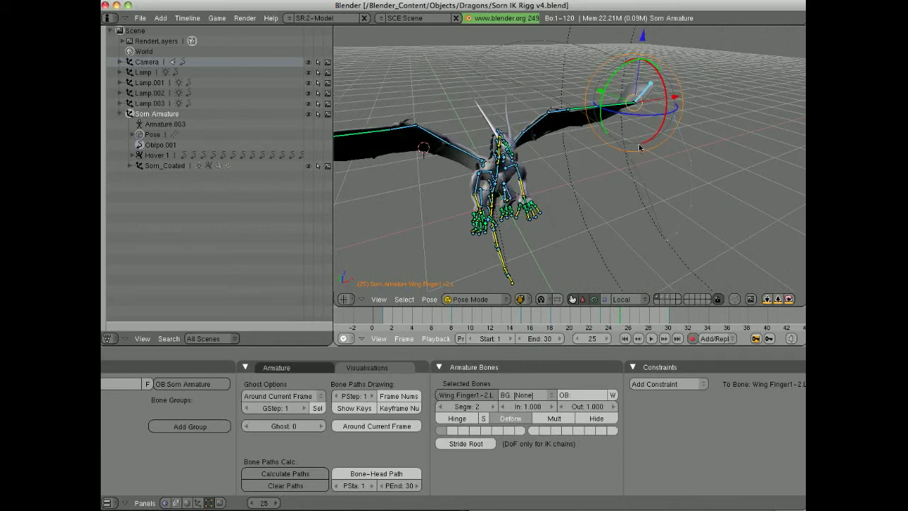
pyautogui.moveTo(638, 143); pyautogui.dragTo(617, 139, button='middle')
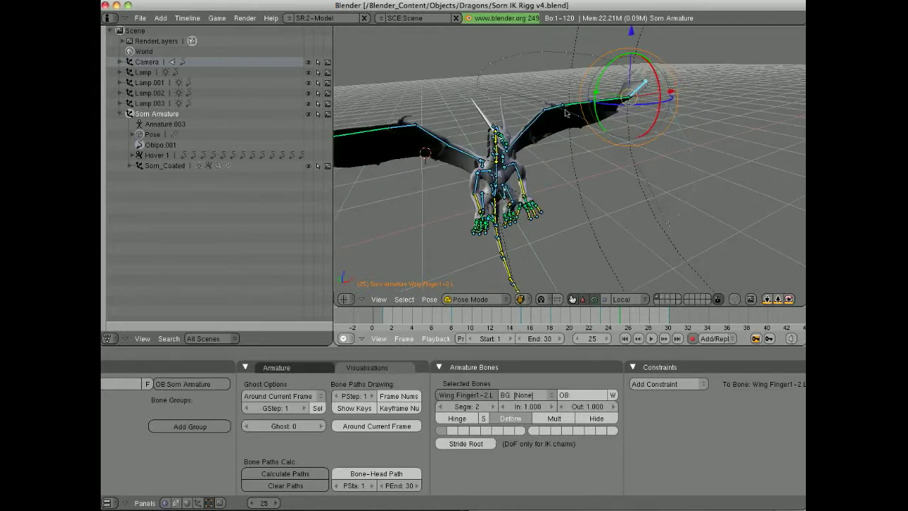
# Step: Select all bones of the armature, calculate their motion paths and inspect them from above
pyautogui.press('a')
pyautogui.press('a')
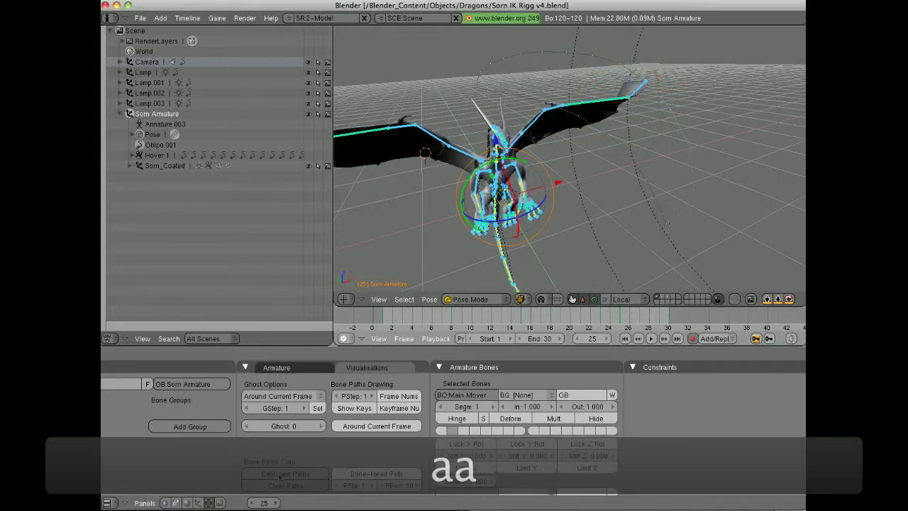
pyautogui.click(282, 474)
pyautogui.moveTo(602, 194); pyautogui.dragTo(632, 192, button='middle')
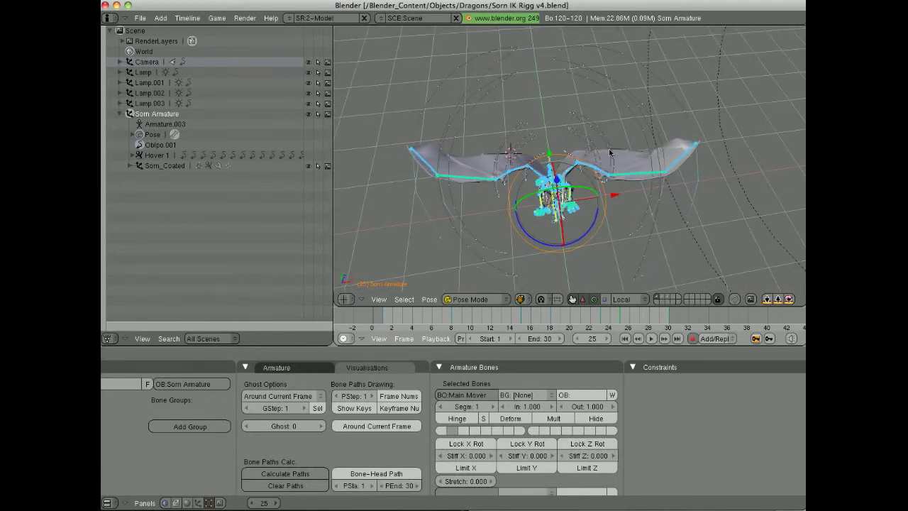
pyautogui.keyDown('shift'); pyautogui.moveTo(610, 152); pyautogui.dragTo(595, 173, button='middle'); pyautogui.keyUp('shift')
# Step: Select the Sorn_Coated mesh and examine the bone paths around both wings from several angles
pyautogui.rightClick(630, 167)
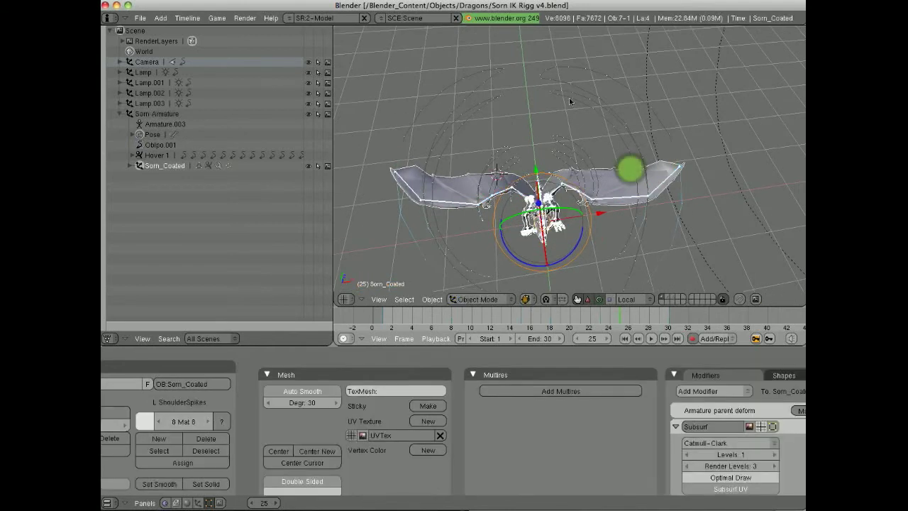
pyautogui.moveTo(569, 97); pyautogui.dragTo(605, 194, button='middle')
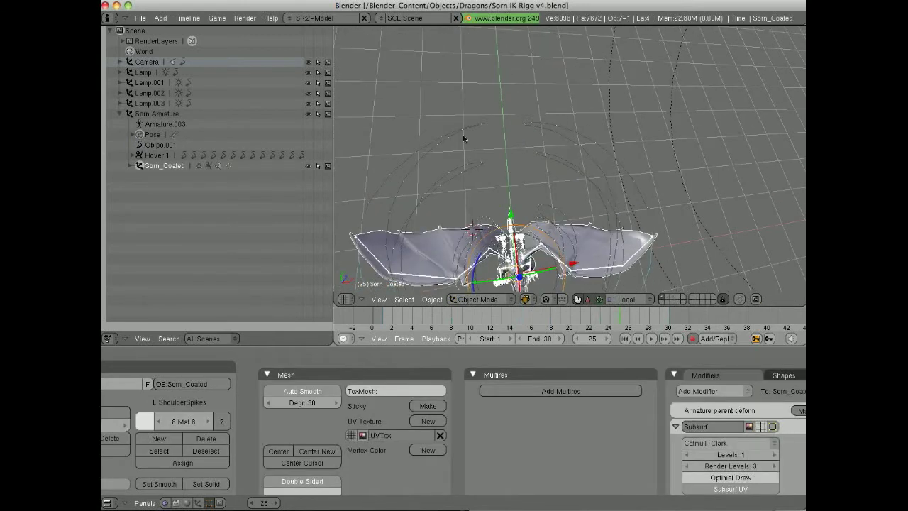
pyautogui.moveTo(464, 138); pyautogui.dragTo(596, 131, button='middle')
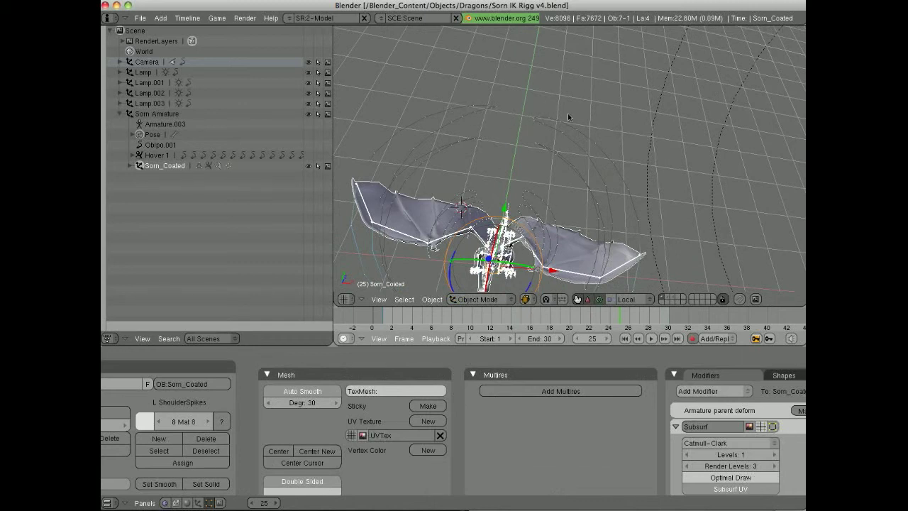
pyautogui.moveTo(520, 155); pyautogui.dragTo(461, 284, button='middle')
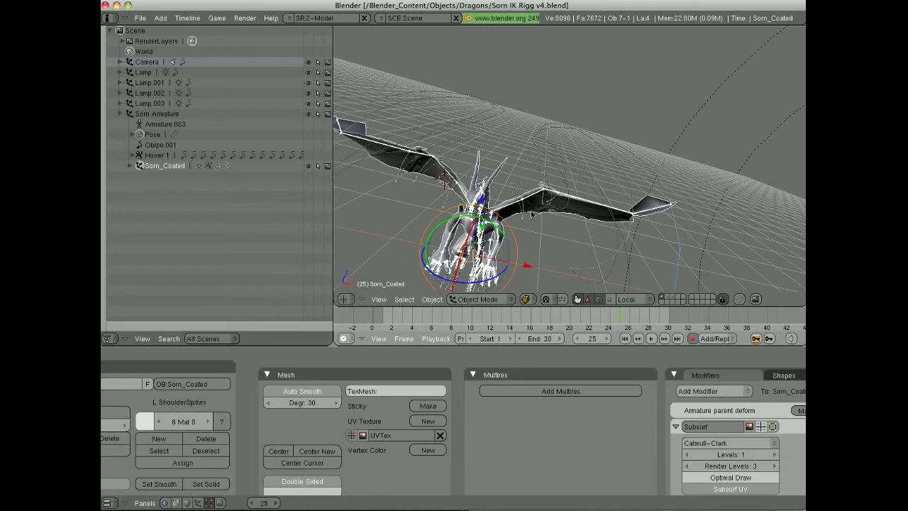
# Step: Return to the armature's bones, clear the motion paths of all of them and deselect everything
pyautogui.press('a')
pyautogui.rightClick(574, 202)
pyautogui.press('a')
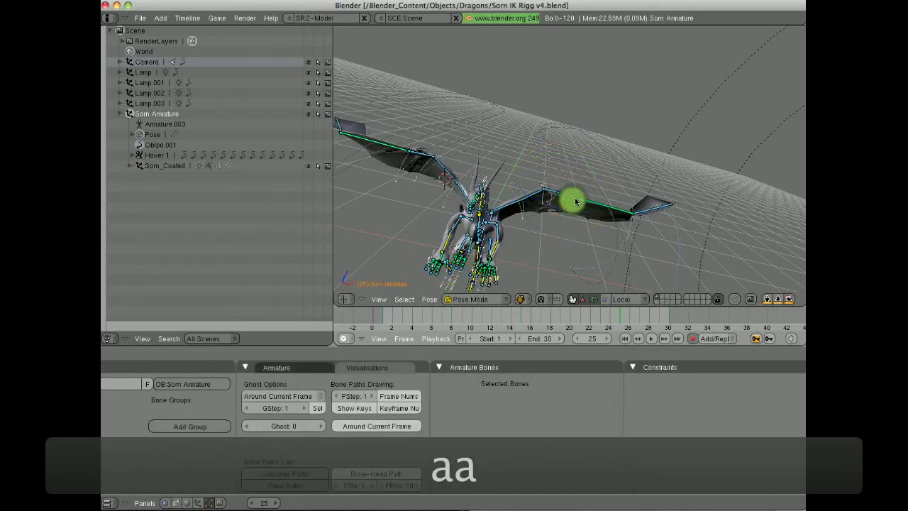
pyautogui.press('a')
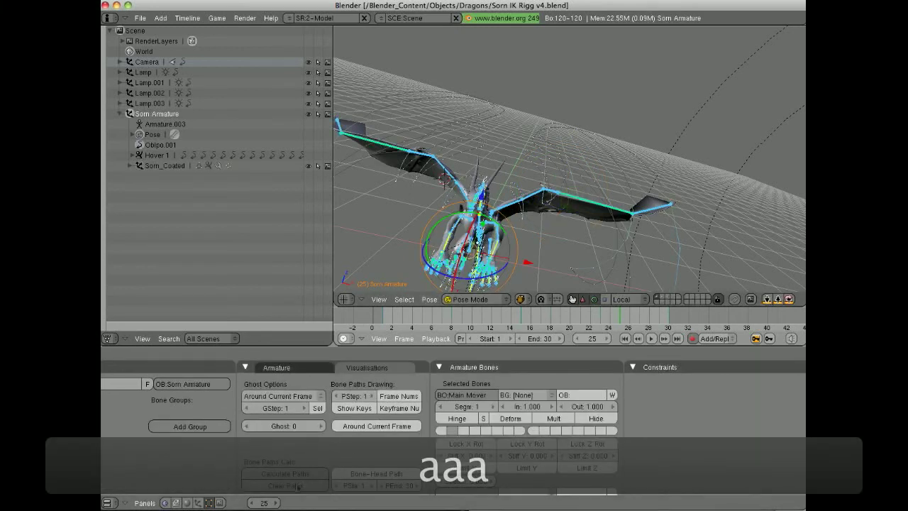
pyautogui.moveTo(572, 220); pyautogui.dragTo(658, 199, button='middle')
pyautogui.press('a')
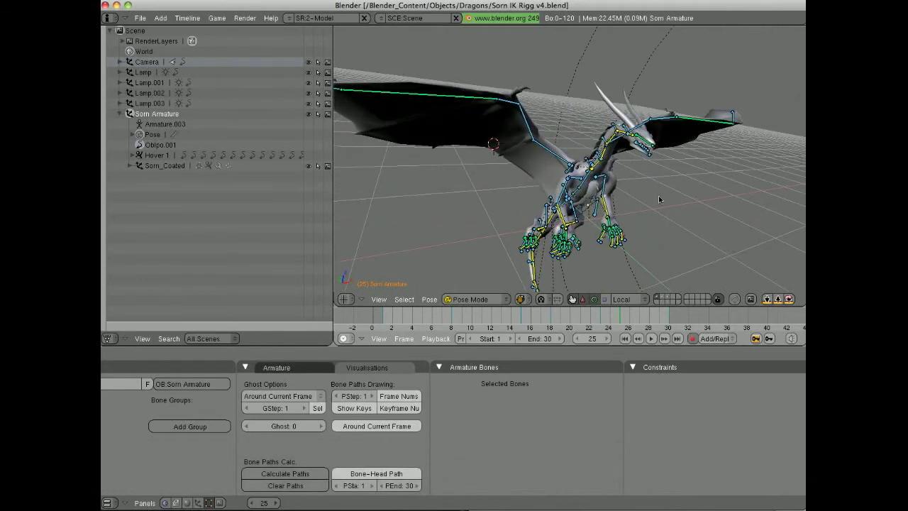